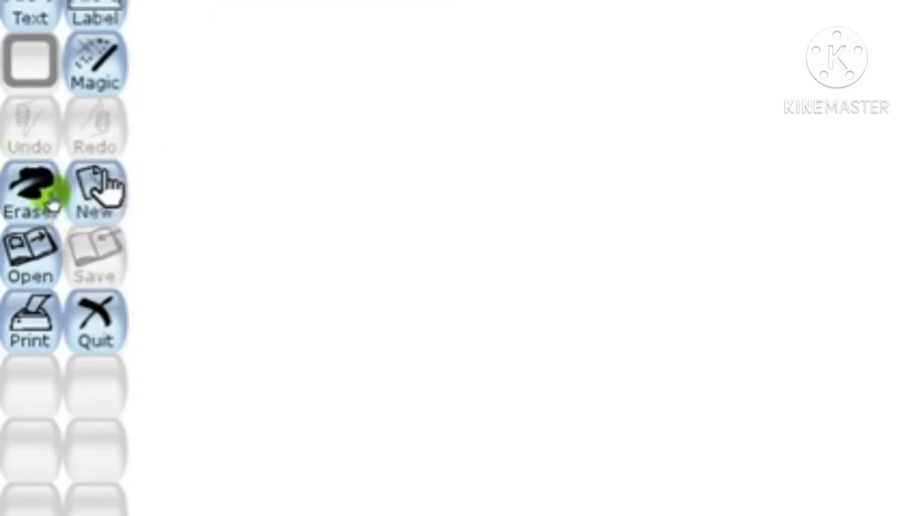
Step: Begin a new drawing and browse the starter gallery of background colors, coloring pages, maps and photos through to its end
click(96, 188)
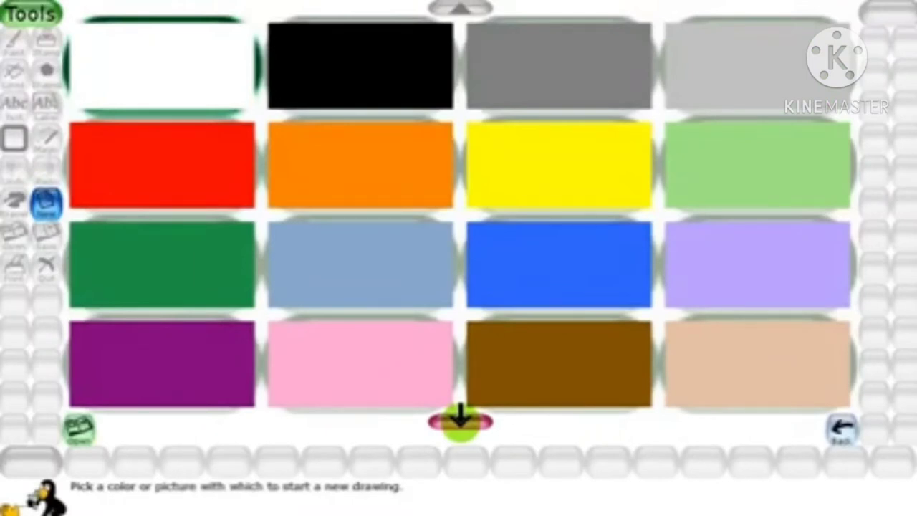
click(461, 421)
click(461, 422)
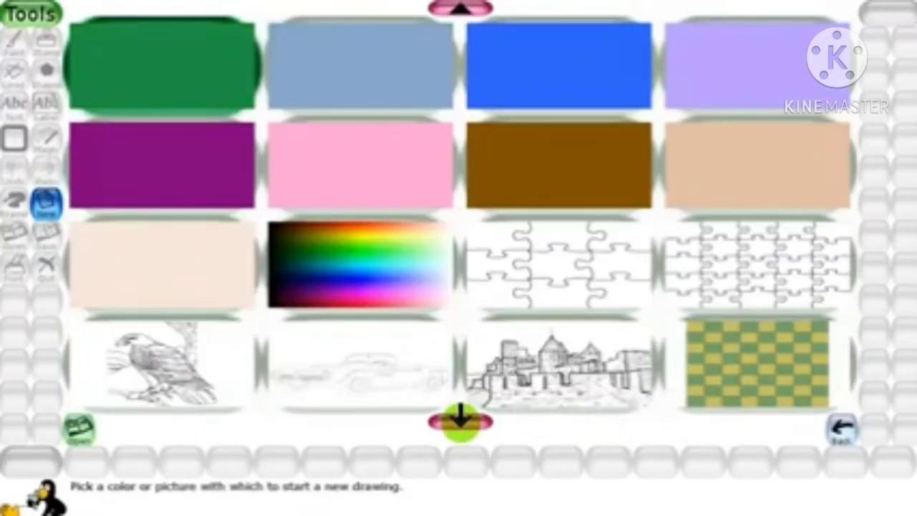
click(461, 421)
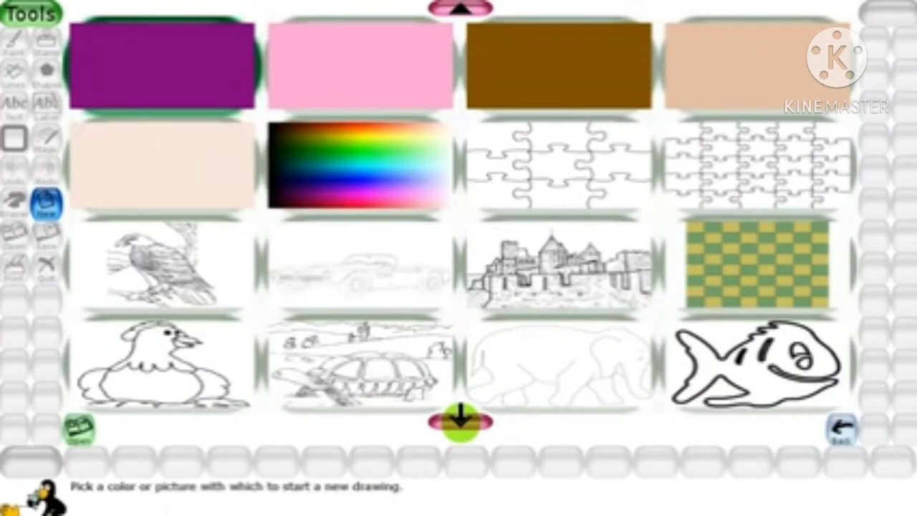
click(460, 421)
click(461, 421)
click(461, 422)
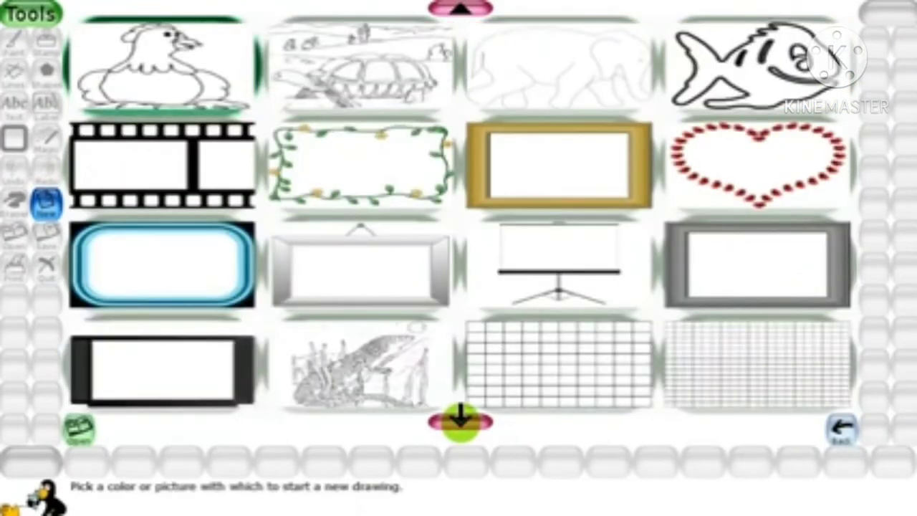
click(461, 421)
click(461, 422)
click(461, 421)
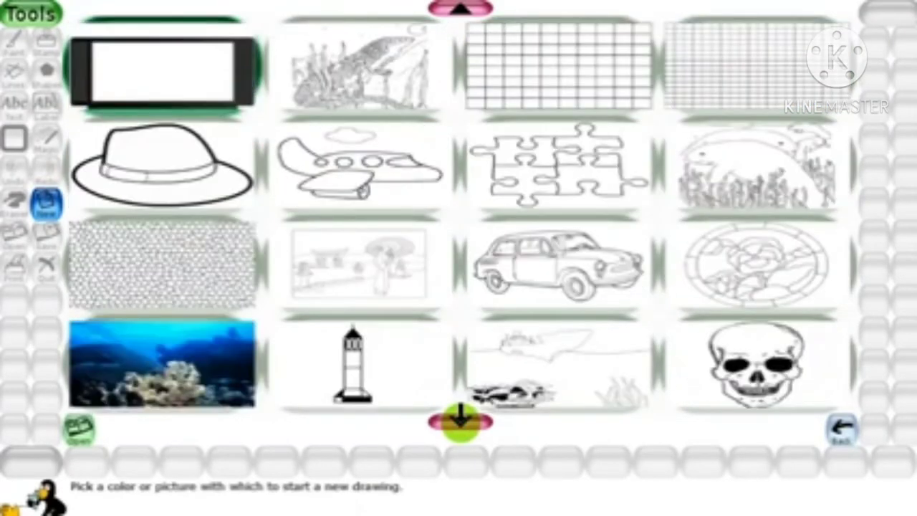
click(461, 421)
click(461, 421)
click(461, 422)
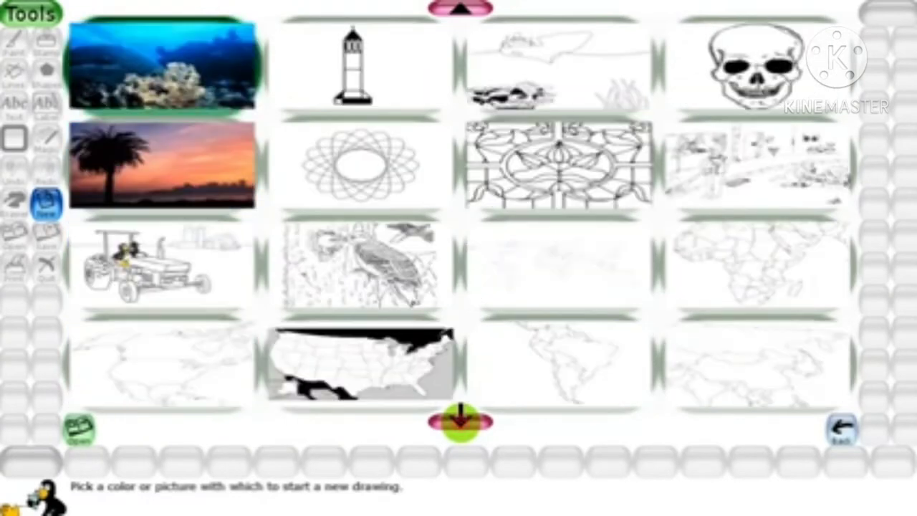
click(460, 422)
click(461, 421)
click(460, 421)
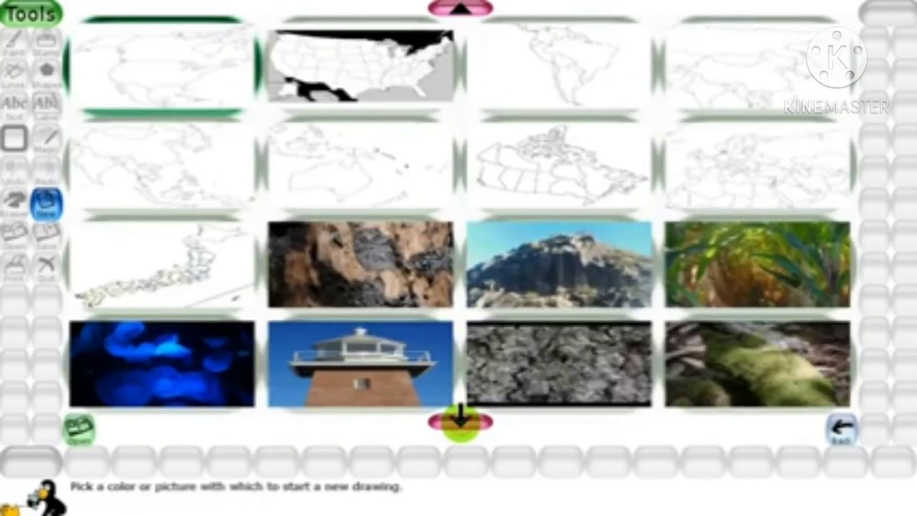
click(461, 421)
click(461, 421)
click(461, 421)
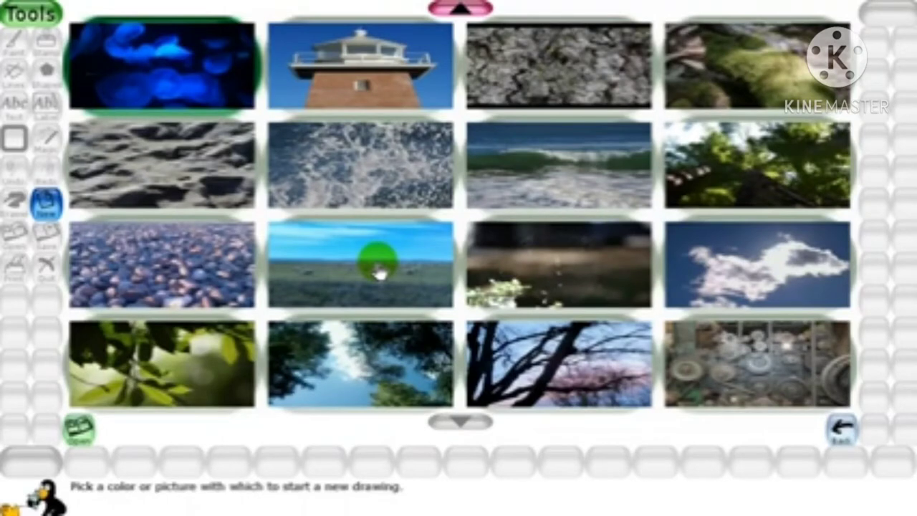
click(461, 8)
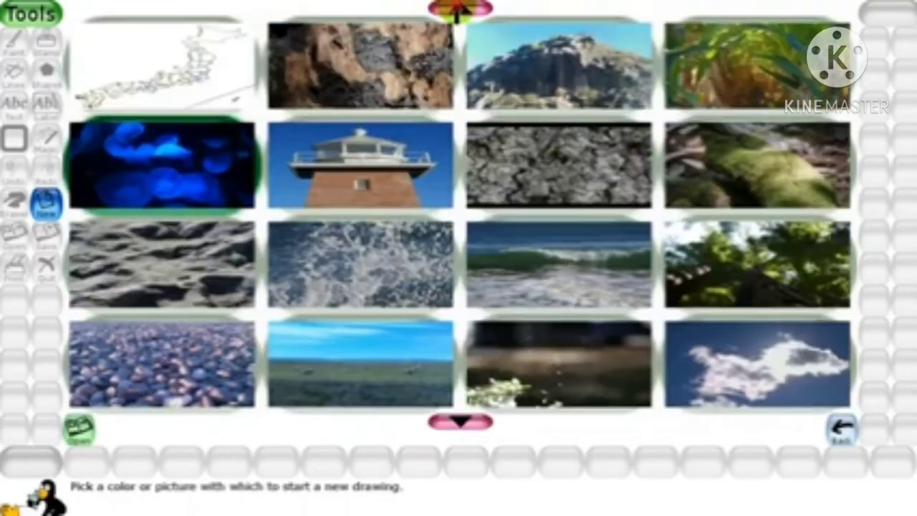
click(462, 10)
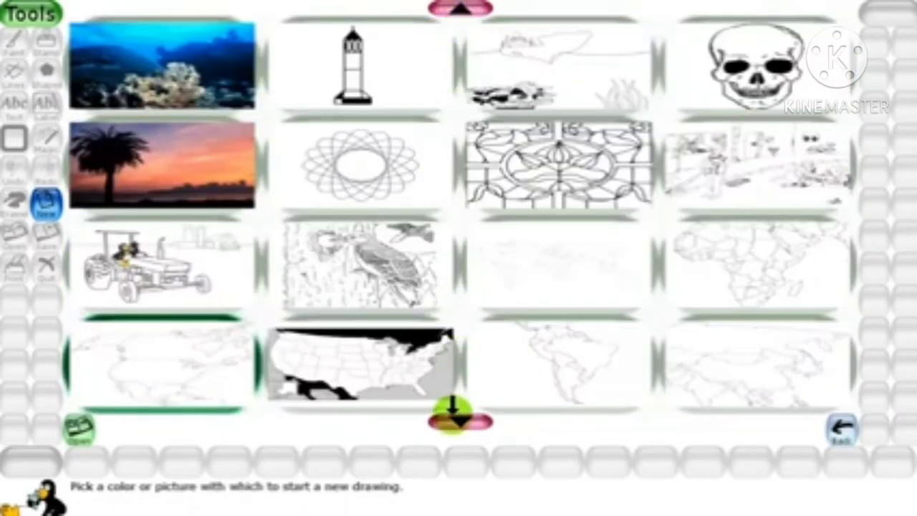
click(460, 419)
click(460, 418)
click(461, 419)
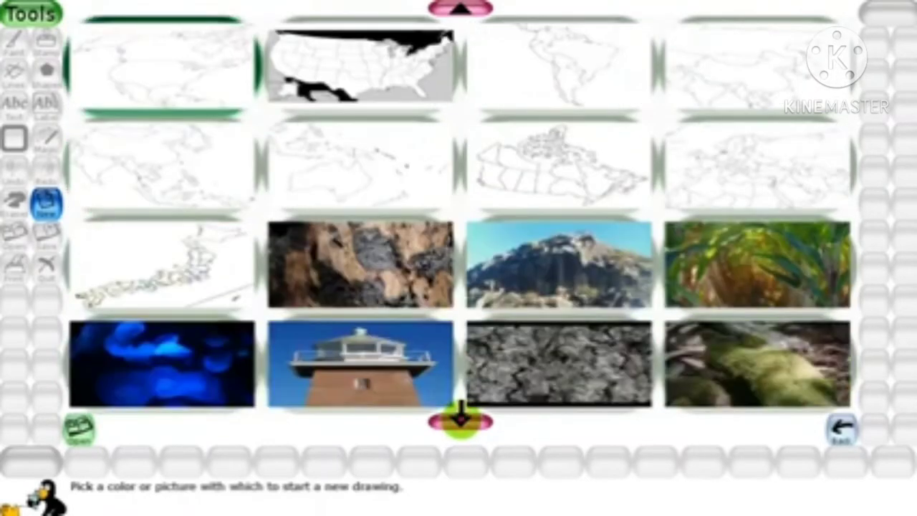
click(460, 418)
click(460, 418)
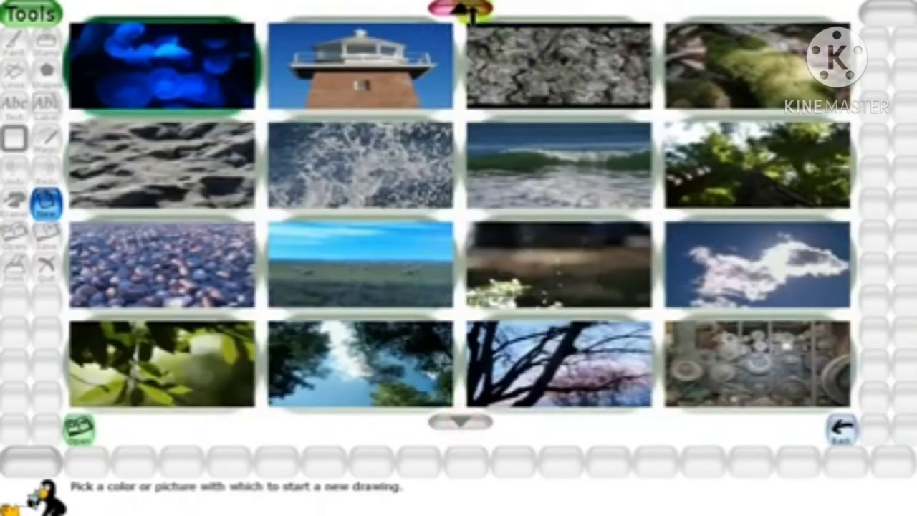
Step: Pick the airplane coloring page from the starter gallery and open it as the new drawing
click(462, 8)
click(462, 9)
click(463, 8)
click(462, 9)
click(462, 8)
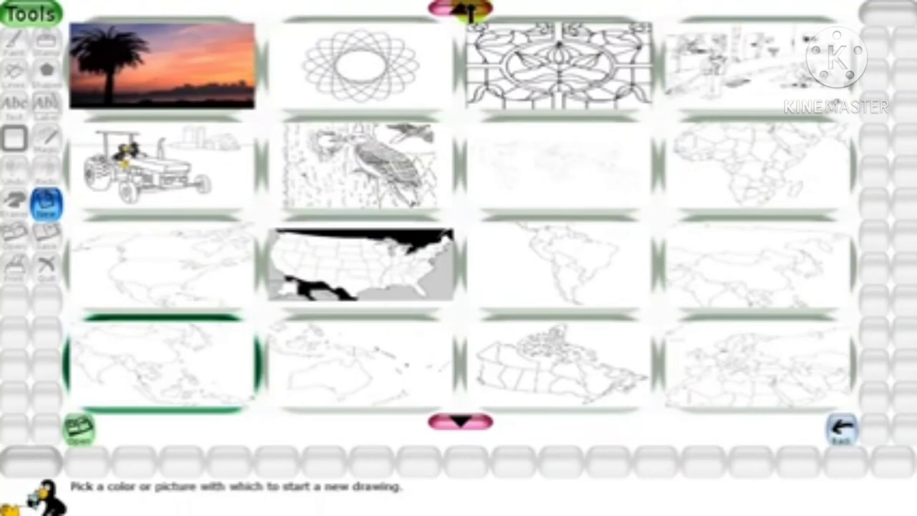
click(467, 8)
click(467, 8)
click(467, 8)
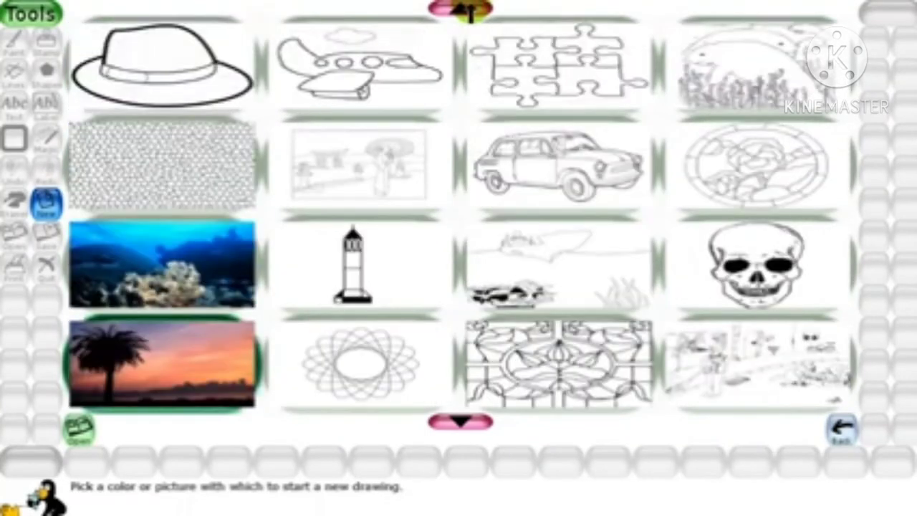
click(467, 9)
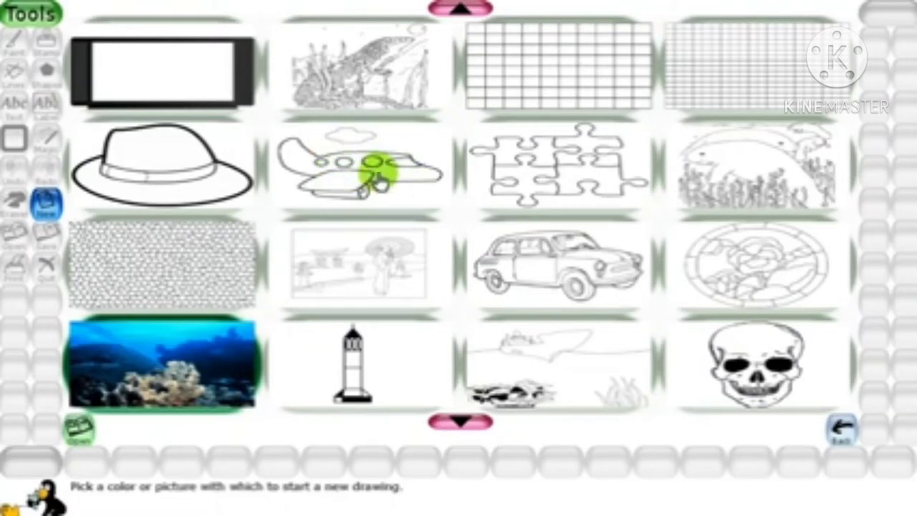
click(359, 156)
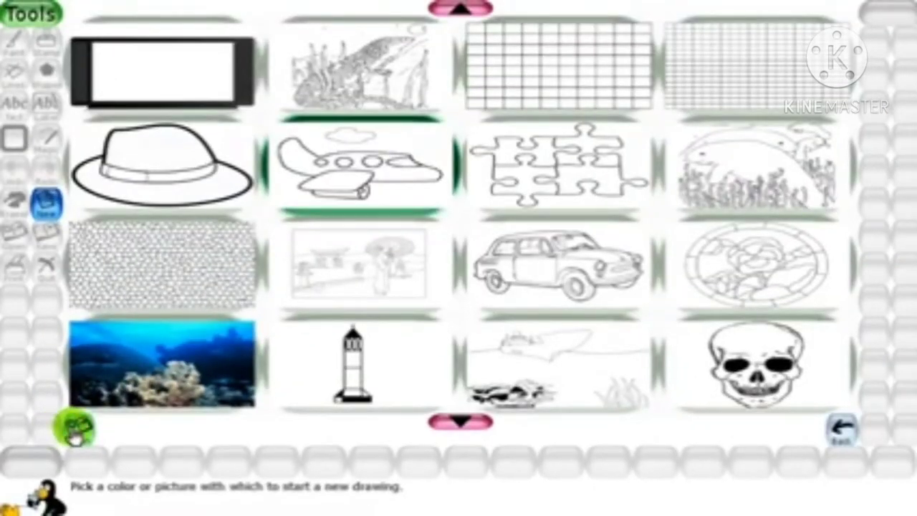
click(75, 428)
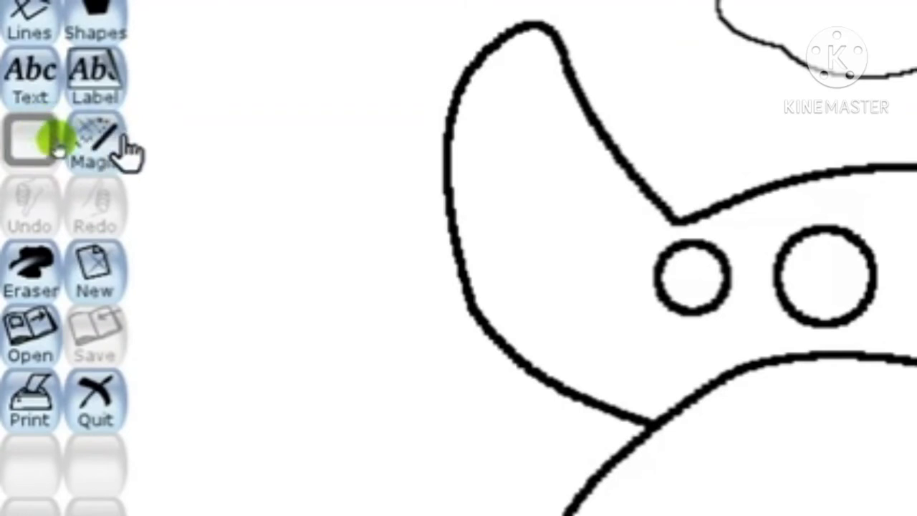
Step: Use the Fill magic effect to color the airplane's body, wing and engine red
click(91, 147)
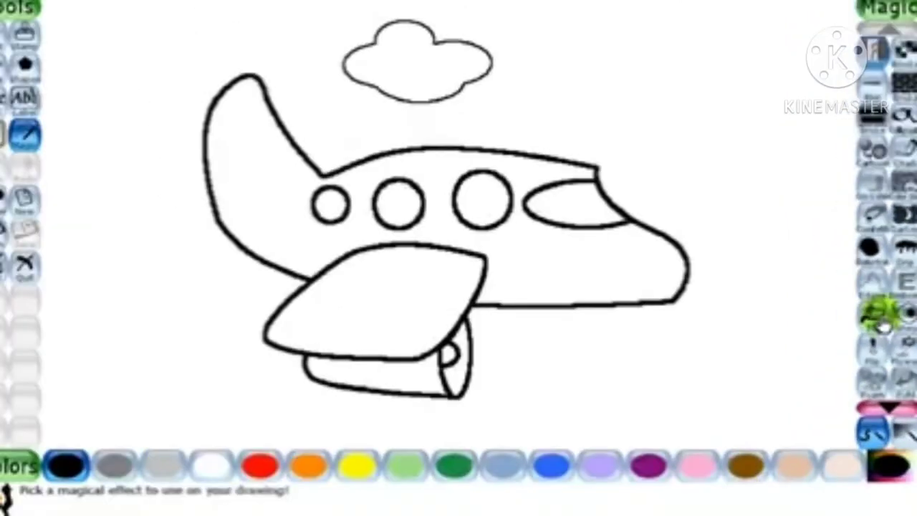
click(880, 322)
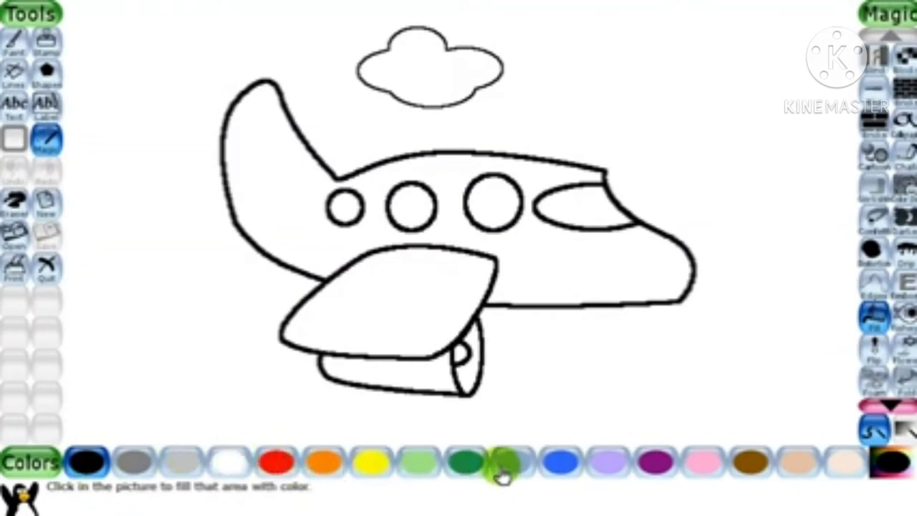
click(278, 464)
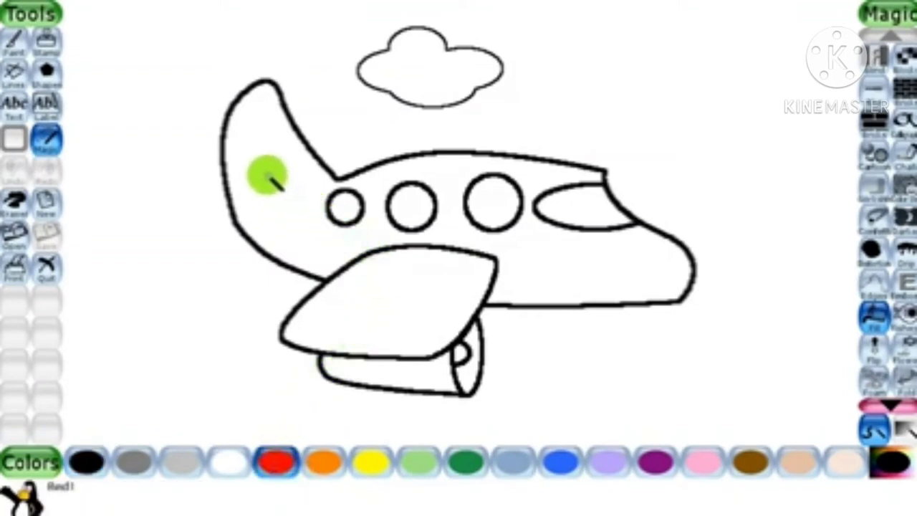
click(276, 182)
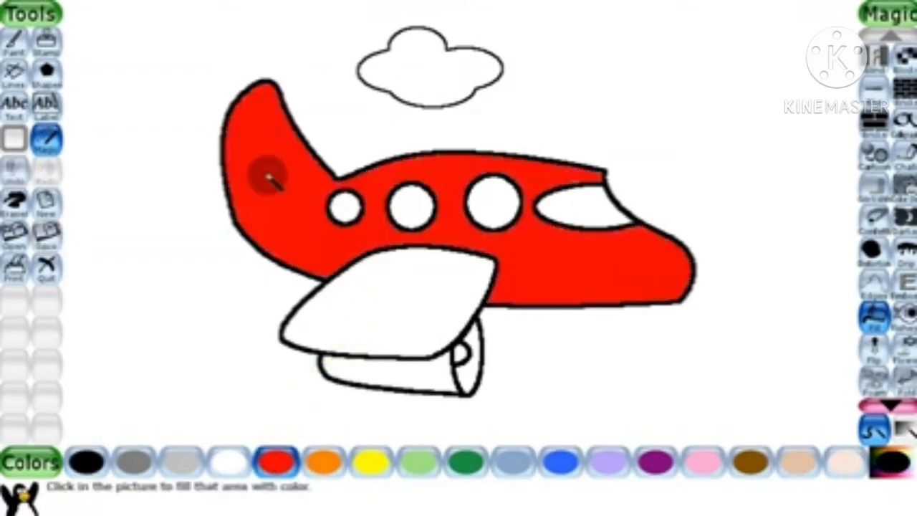
click(375, 293)
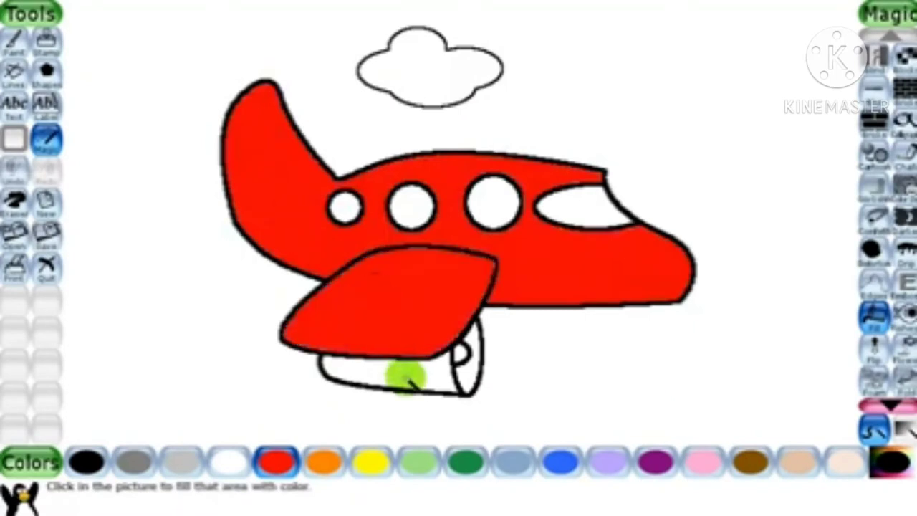
click(412, 376)
click(469, 369)
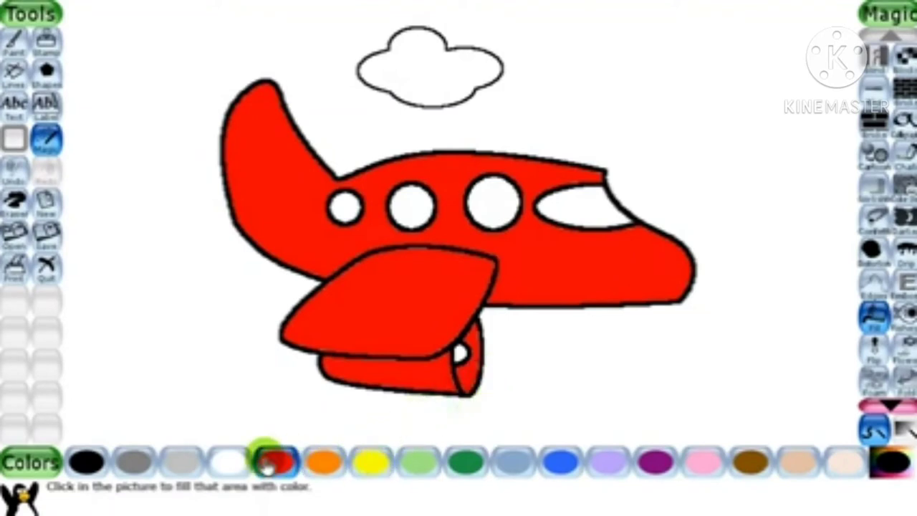
Step: Fill the airplane's round windows, cockpit window and engine hub yellow, and the cloud above it blue
click(372, 463)
click(494, 205)
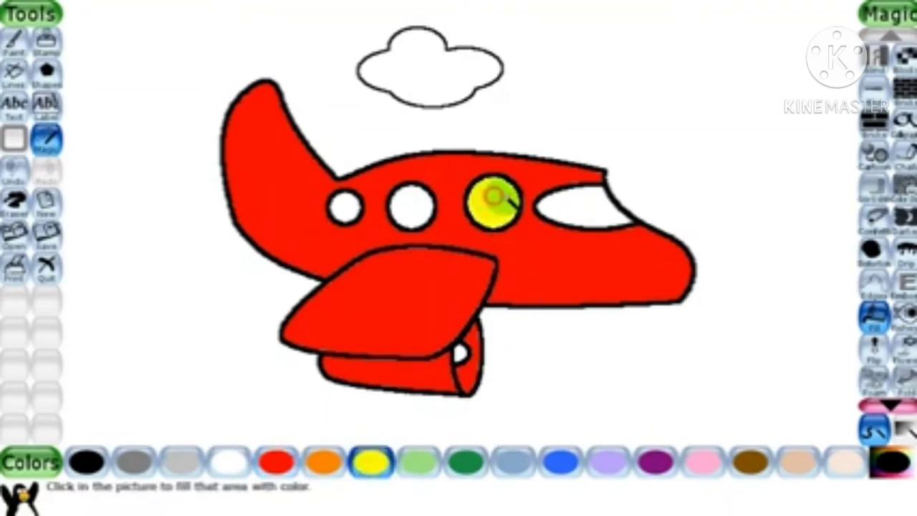
click(591, 202)
click(414, 205)
click(347, 207)
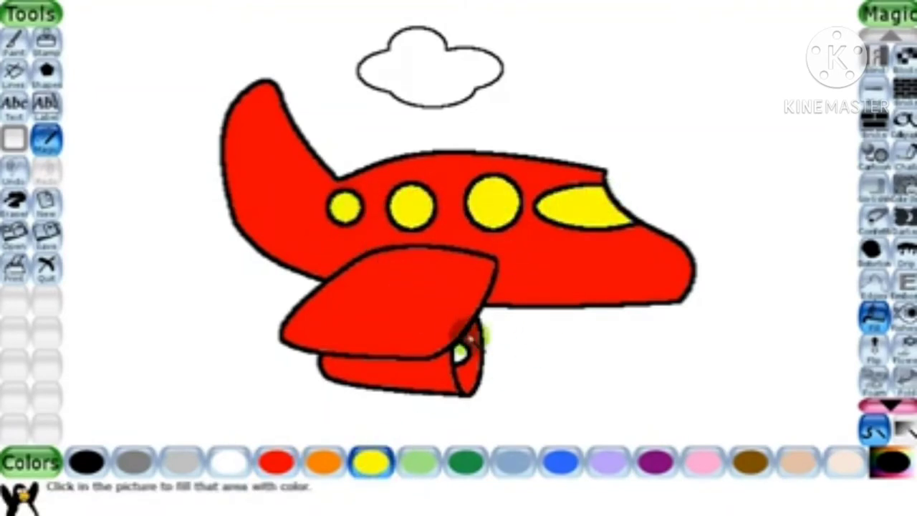
click(461, 352)
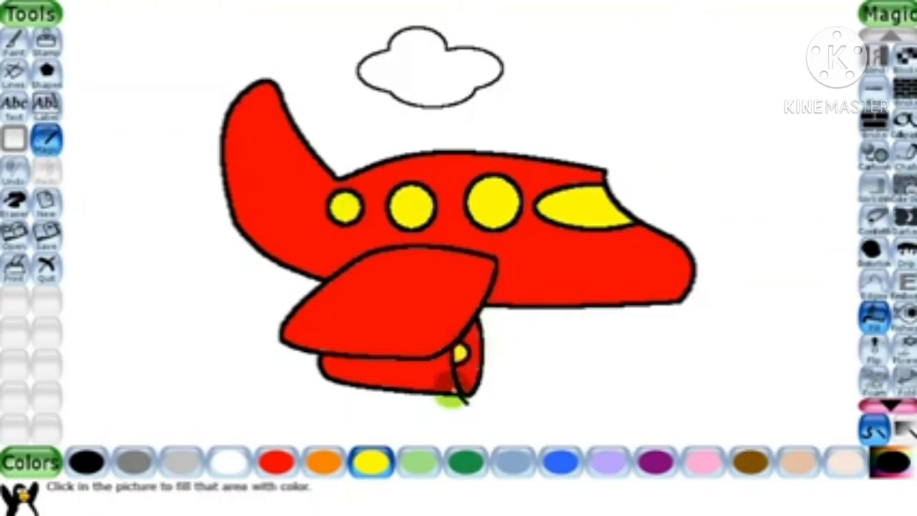
click(562, 464)
click(430, 60)
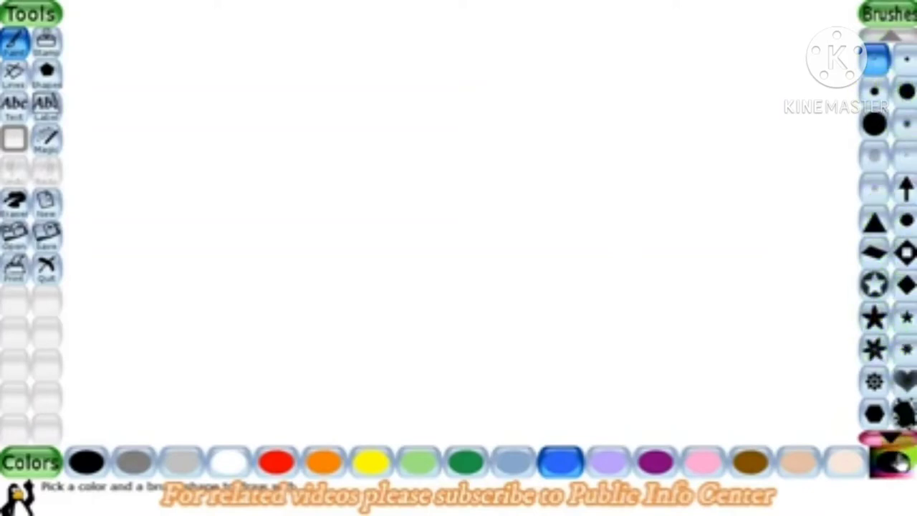
Step: Paint separate red marks with the eight-petal flower brush, scattered over the upper-left part of the blank canvas
click(889, 433)
click(890, 433)
click(890, 433)
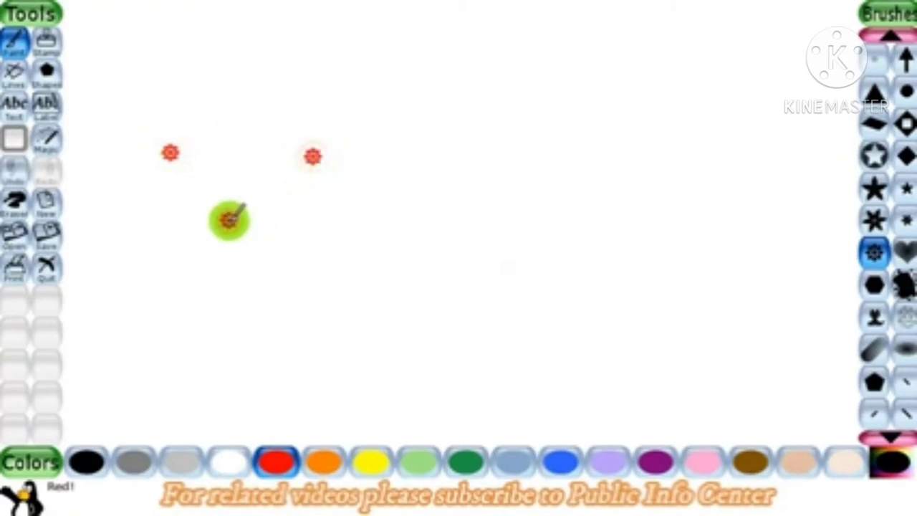
click(373, 261)
click(306, 219)
click(413, 138)
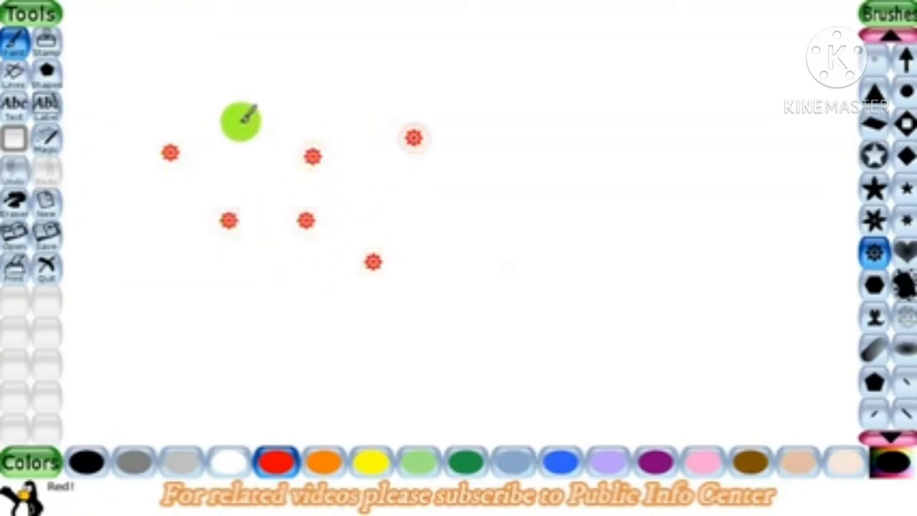
click(218, 107)
click(316, 86)
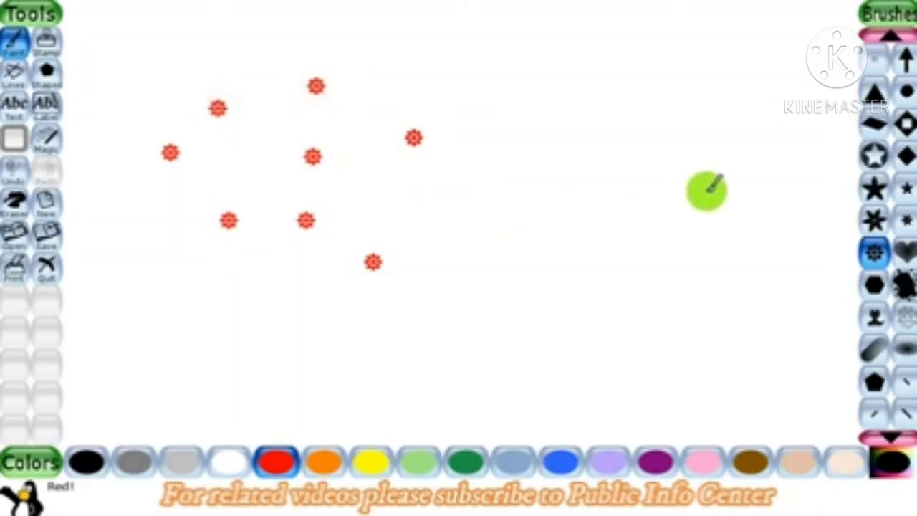
Step: Add six dark green marks with the star-in-a-circle brush, scattered around the upper middle of the canvas
click(874, 155)
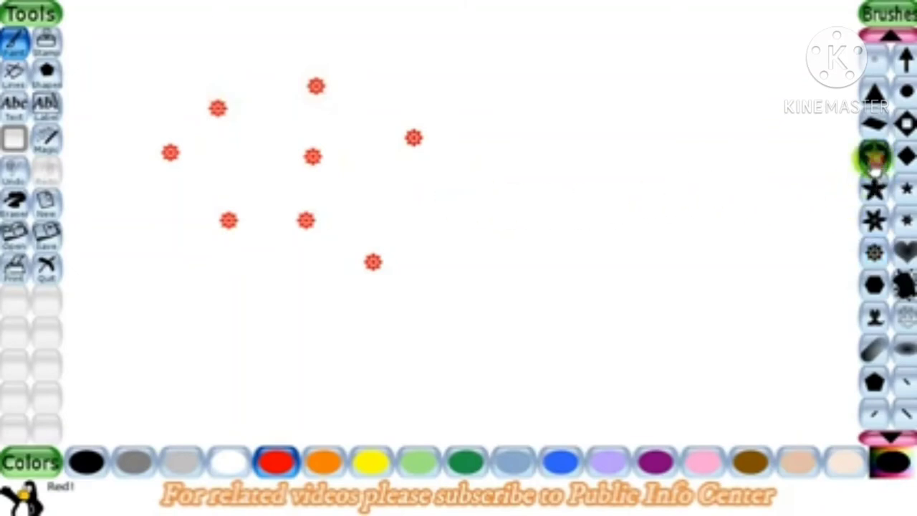
click(465, 462)
click(471, 220)
click(443, 87)
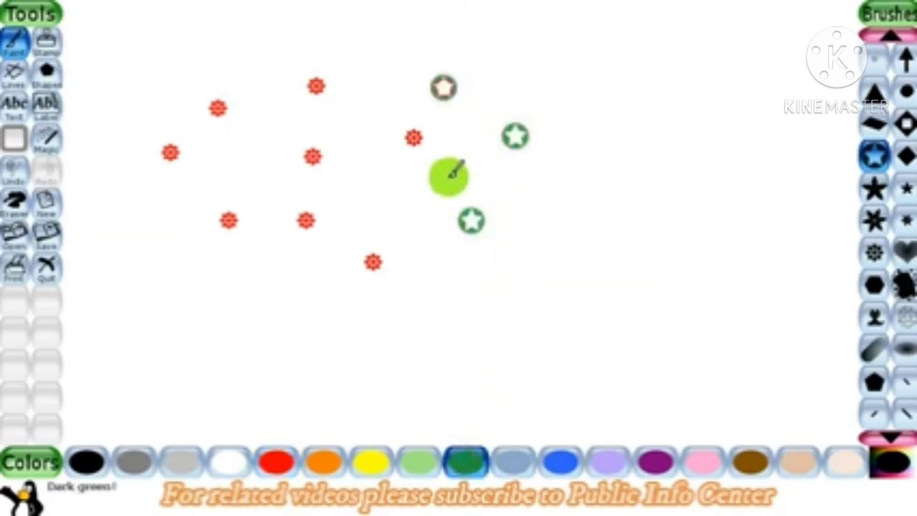
click(387, 195)
click(540, 200)
click(491, 274)
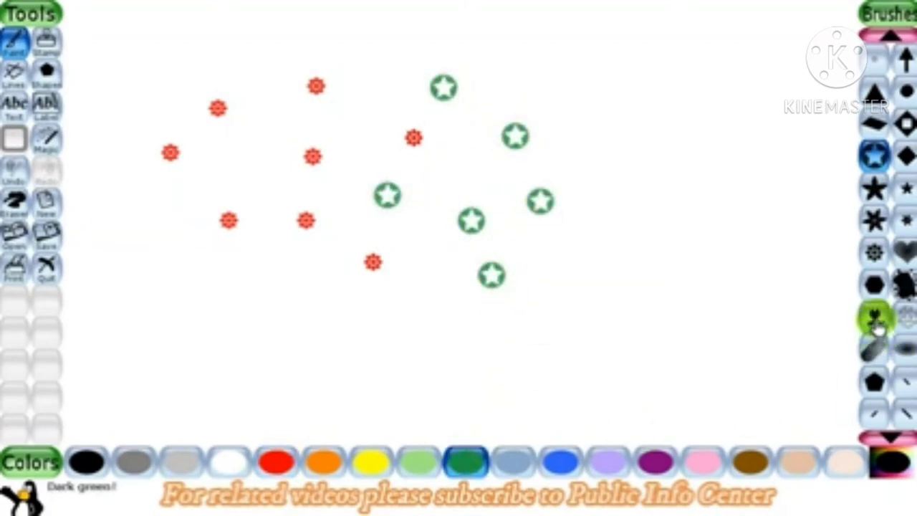
Step: With the hexagon brush in dark green, paint a thick diagonal stroke beside the stars and three single hexagons below
click(874, 284)
drag(618, 123, 732, 284)
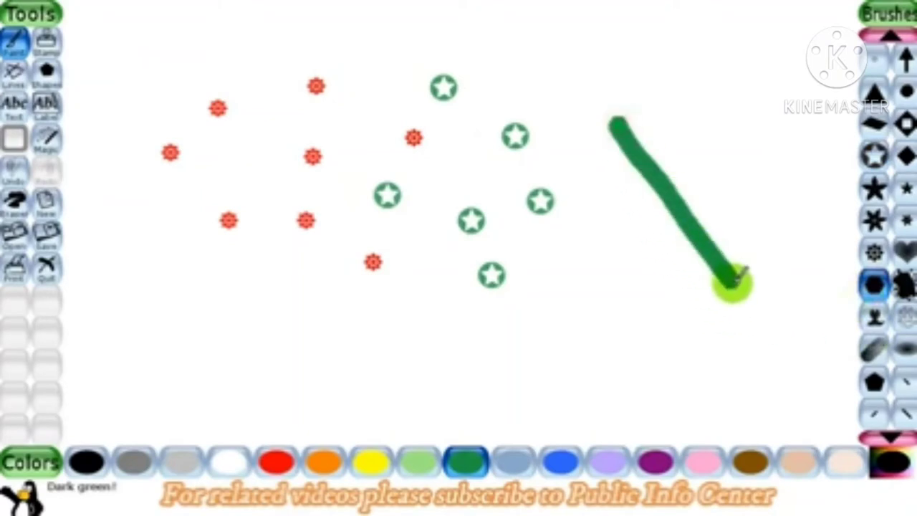
click(584, 320)
click(398, 361)
click(514, 277)
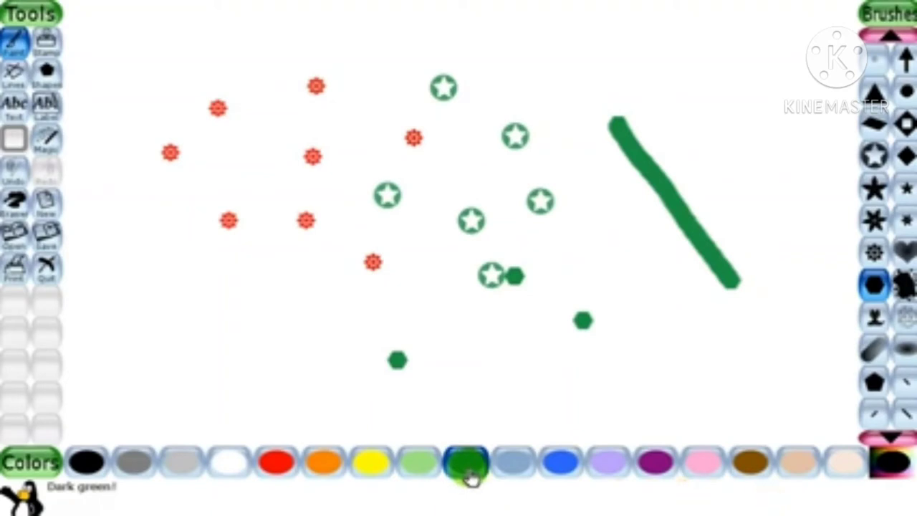
Step: Paint seven separate red hearts with the heart brush, spaced in a row across the top edge of the canvas
click(904, 252)
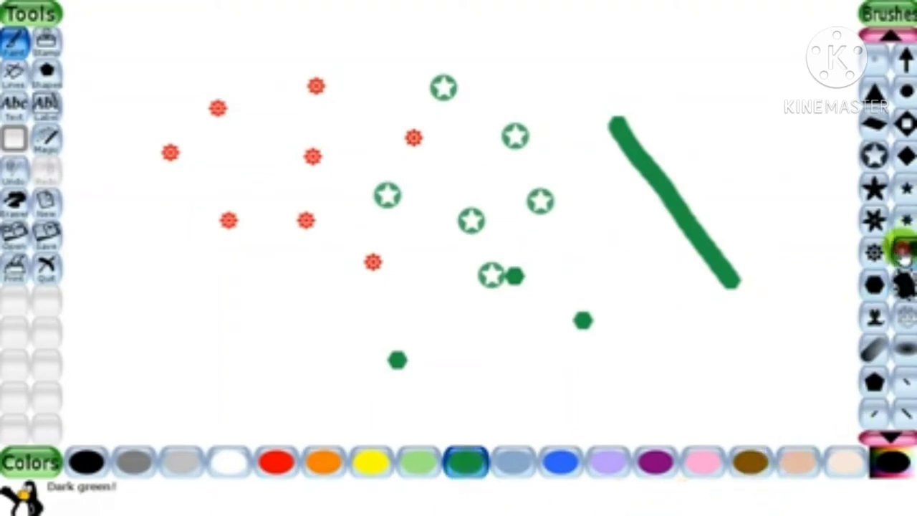
click(276, 462)
click(134, 32)
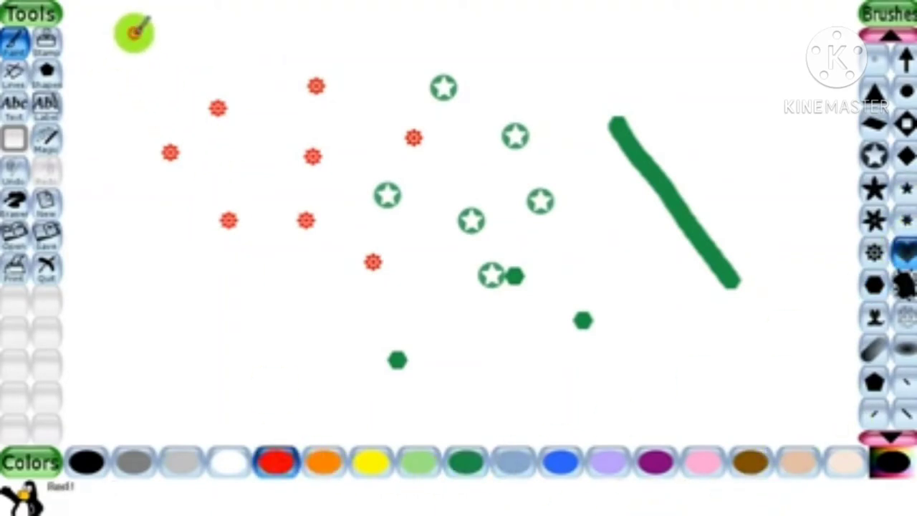
click(285, 29)
click(571, 23)
click(426, 26)
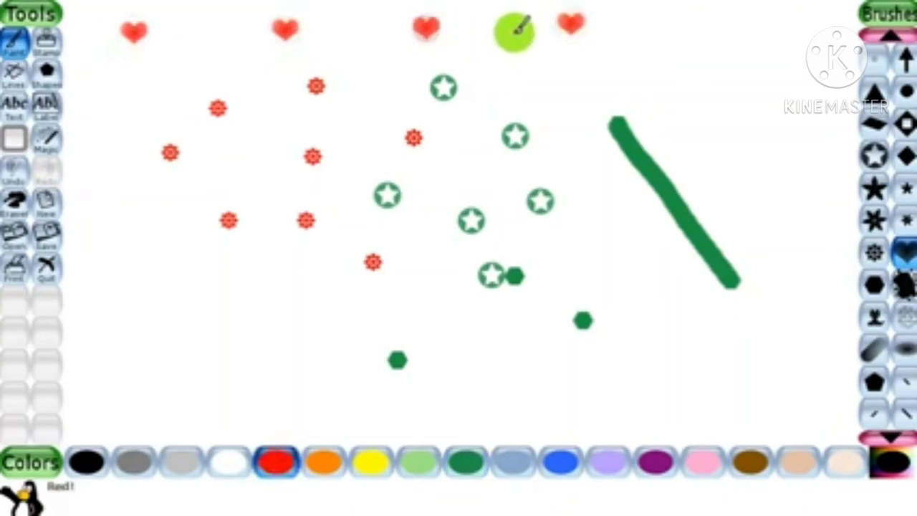
click(509, 27)
click(676, 27)
click(768, 45)
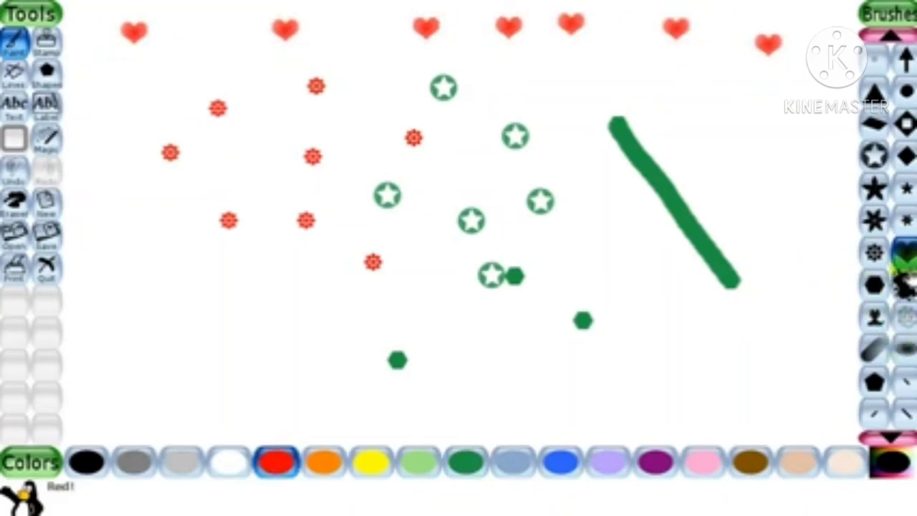
Step: Add five red triangles with the triangle brush, four scattered below the red flowers and one beside the thick green stroke
click(874, 89)
click(149, 227)
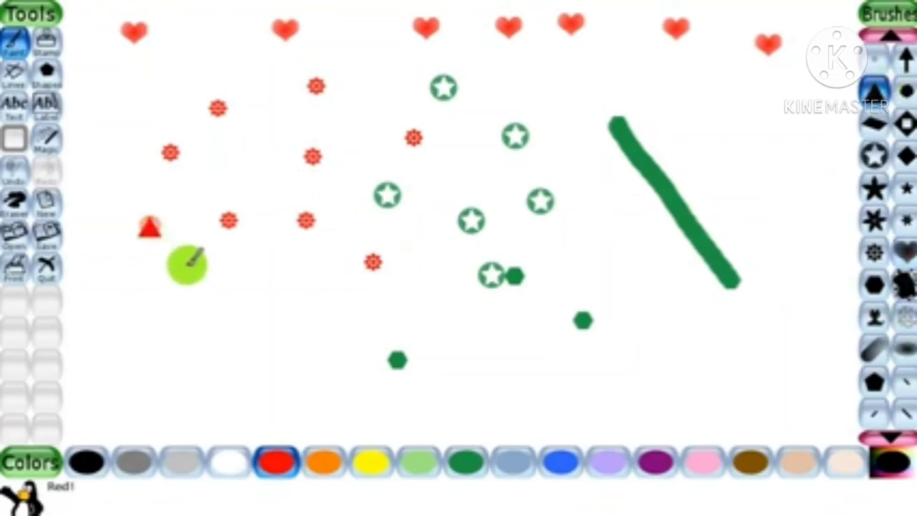
click(213, 283)
click(173, 373)
click(368, 308)
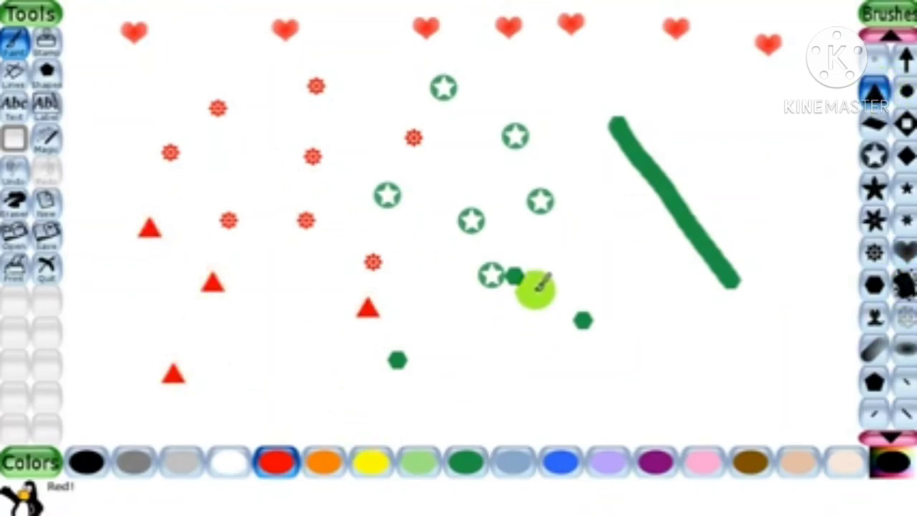
click(600, 207)
Step: Paint six blue triangles with the same brush, scattered around the thick green stroke and the lower-right part of the canvas
click(561, 460)
click(511, 382)
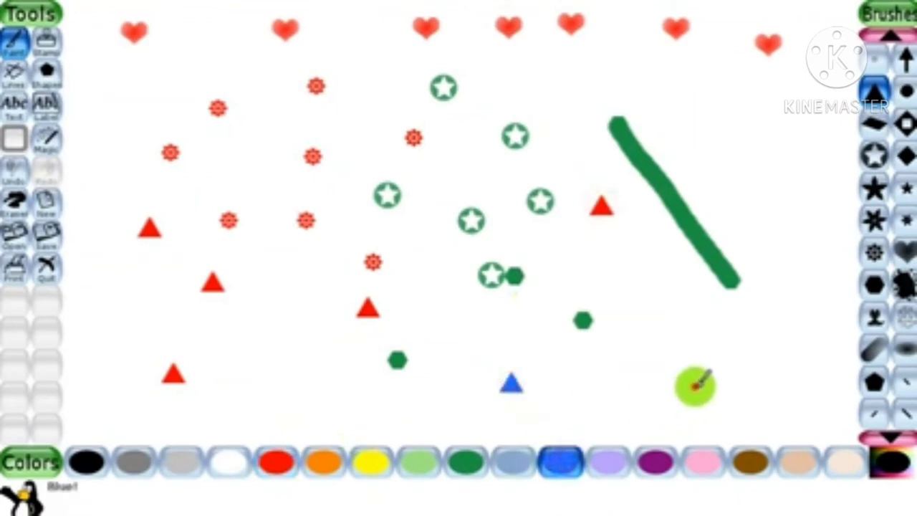
click(695, 389)
click(657, 294)
click(779, 173)
click(639, 96)
click(779, 296)
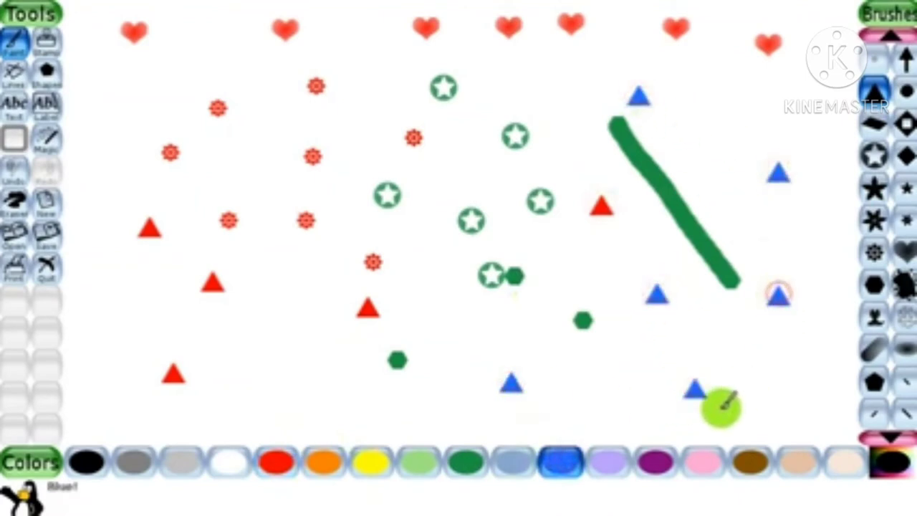
Step: Add nine dark green triangles, scattered along the lower part of the canvas and up its left side
click(466, 462)
click(643, 369)
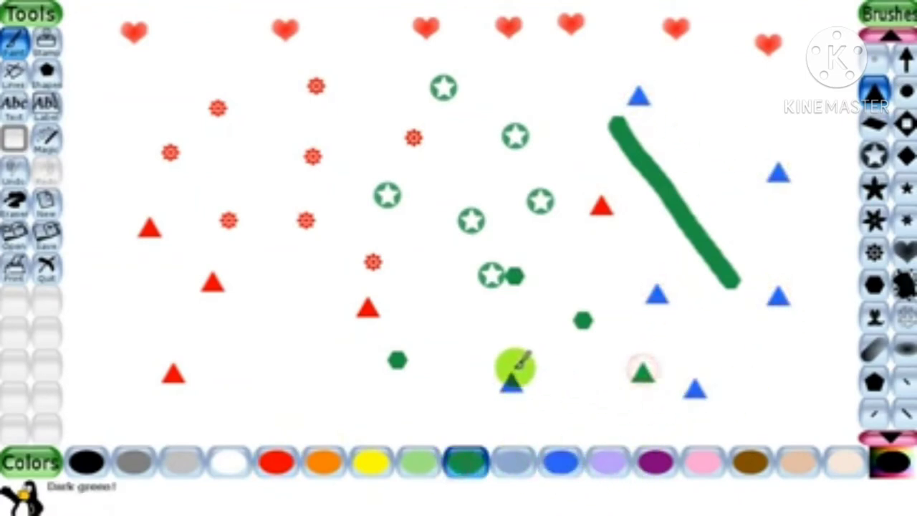
click(465, 362)
click(368, 395)
click(242, 364)
click(260, 297)
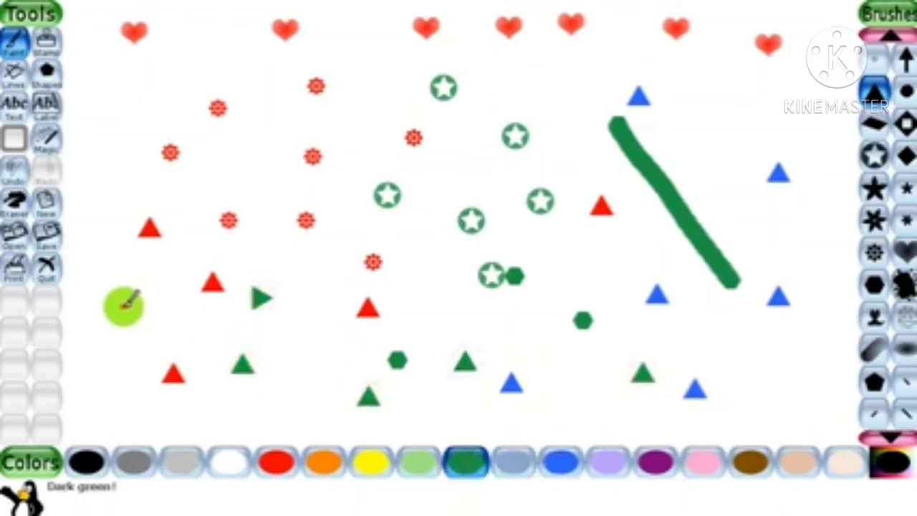
click(123, 308)
click(130, 169)
click(98, 129)
click(147, 101)
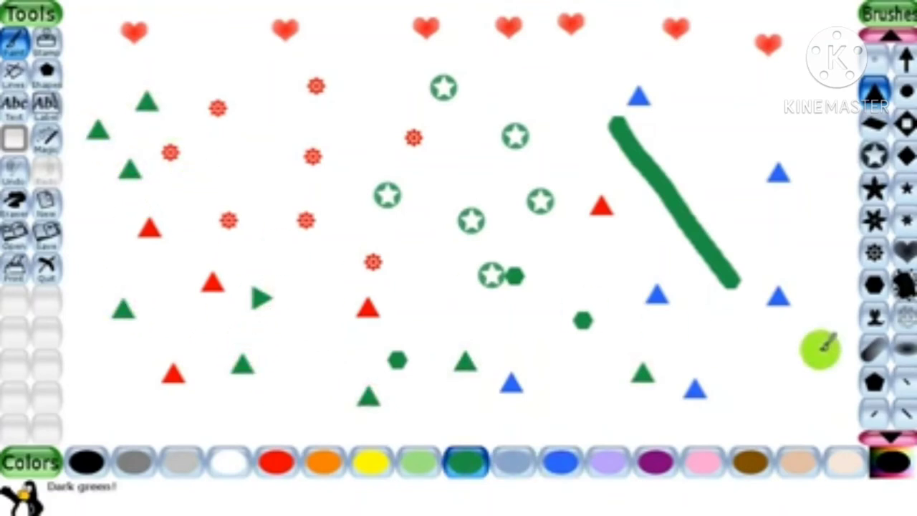
Step: Paint a red wavy line with the spiral brush across the upper canvas and a gentler red wave with the cat brush beneath it
scroll(907, 369, down, 5)
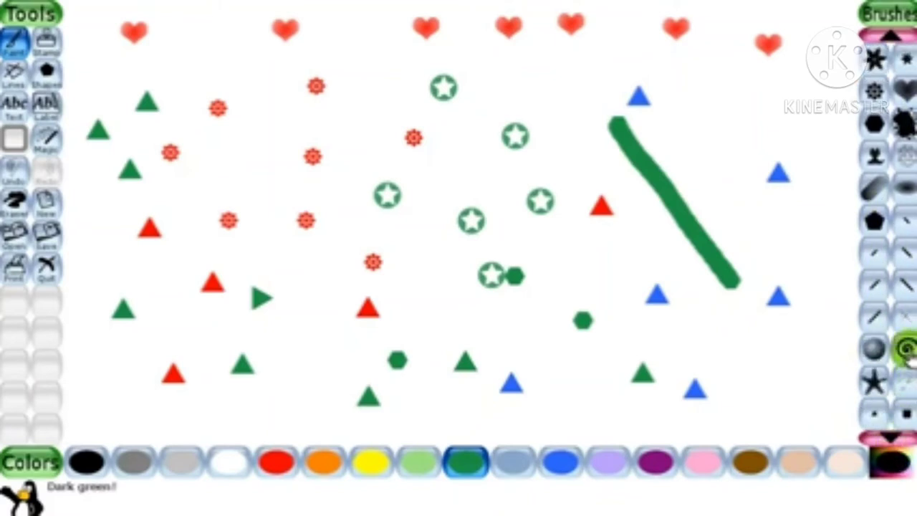
click(277, 463)
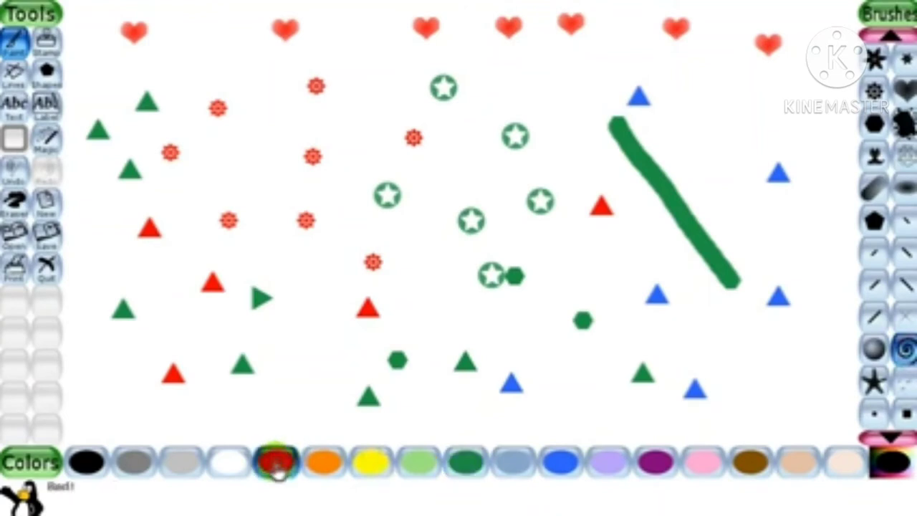
mouse_move(90, 119)
mouse_down()
mouse_move(186, 52)
mouse_move(240, 70)
mouse_move(296, 119)
mouse_move(415, 52)
mouse_move(463, 45)
mouse_move(534, 116)
mouse_move(589, 116)
mouse_move(643, 65)
mouse_move(694, 50)
mouse_move(751, 109)
mouse_move(809, 122)
mouse_move(839, 72)
mouse_up()
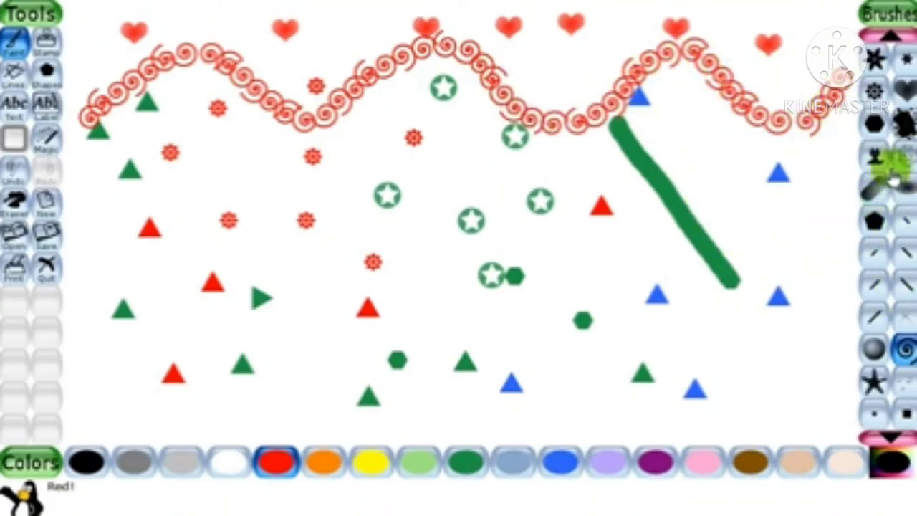
click(876, 156)
mouse_move(92, 179)
mouse_down()
mouse_move(112, 168)
mouse_move(304, 162)
mouse_move(419, 192)
mouse_move(504, 198)
mouse_move(676, 162)
mouse_move(854, 172)
mouse_up()
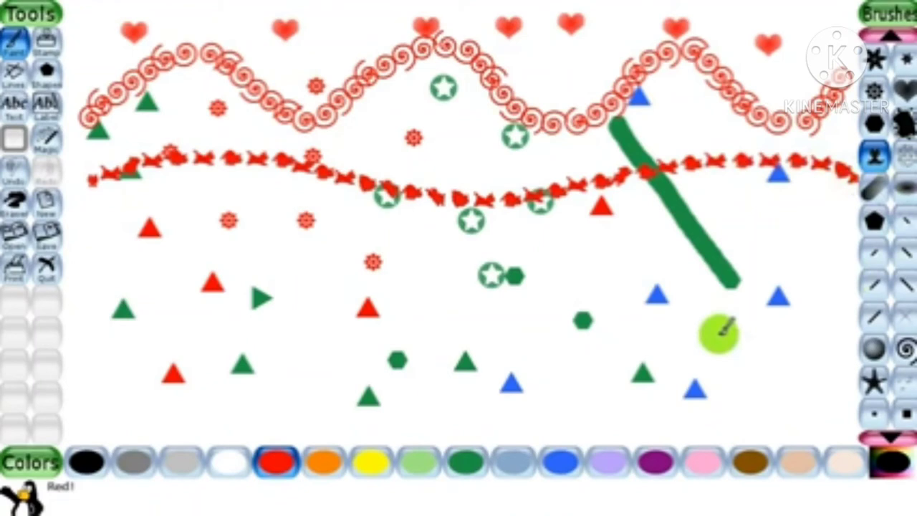
Step: With the starfish brush in yellow, paint a thick curved band below the cat line, short strokes beside it and single stars underneath
click(874, 381)
click(383, 460)
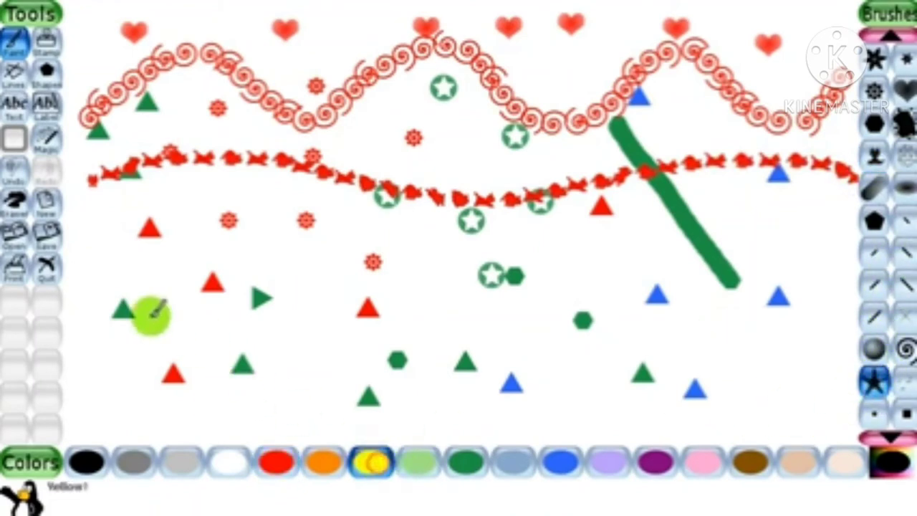
mouse_move(142, 259)
mouse_down()
mouse_move(387, 239)
mouse_move(447, 264)
mouse_move(763, 255)
mouse_move(785, 273)
mouse_move(762, 362)
mouse_move(632, 316)
mouse_move(520, 328)
mouse_move(122, 331)
mouse_up()
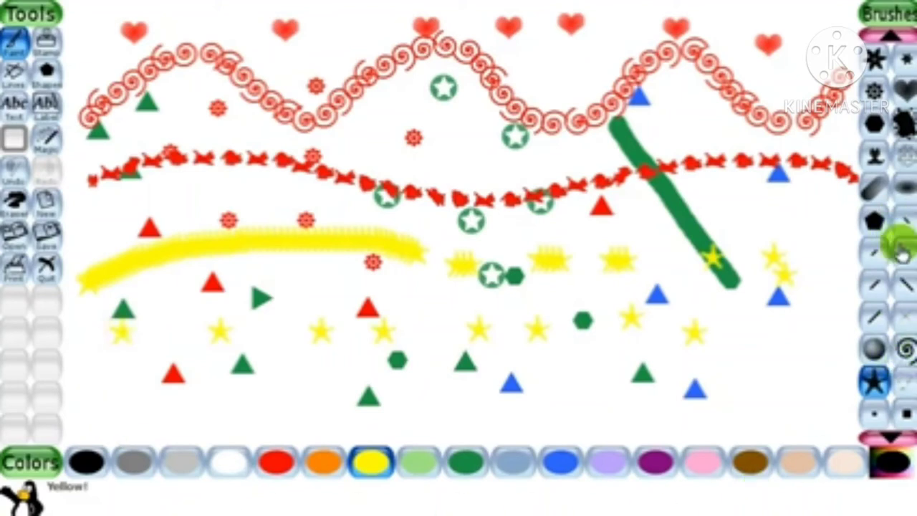
Step: With the solid five-pointed star brush, start a row along the canvas's bottom edge with a red, an orange and a yellow star
click(892, 434)
click(893, 434)
click(892, 434)
click(893, 434)
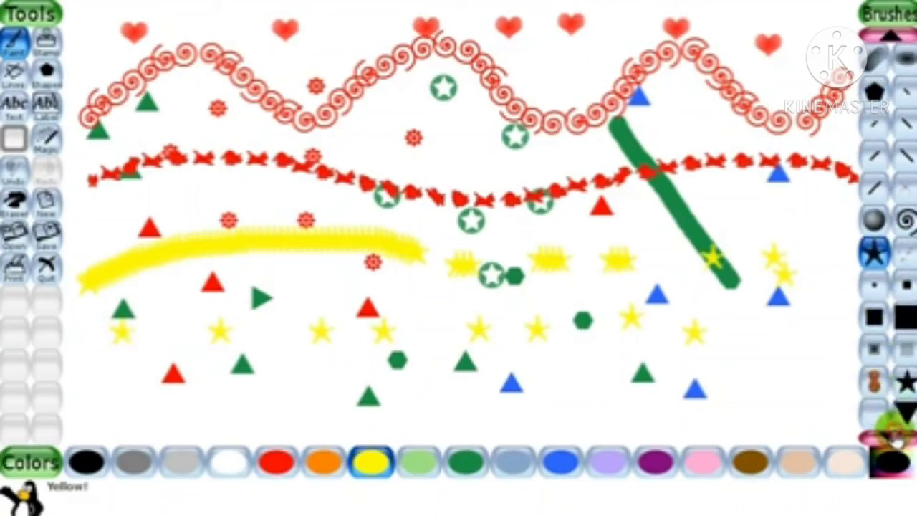
click(893, 435)
click(904, 349)
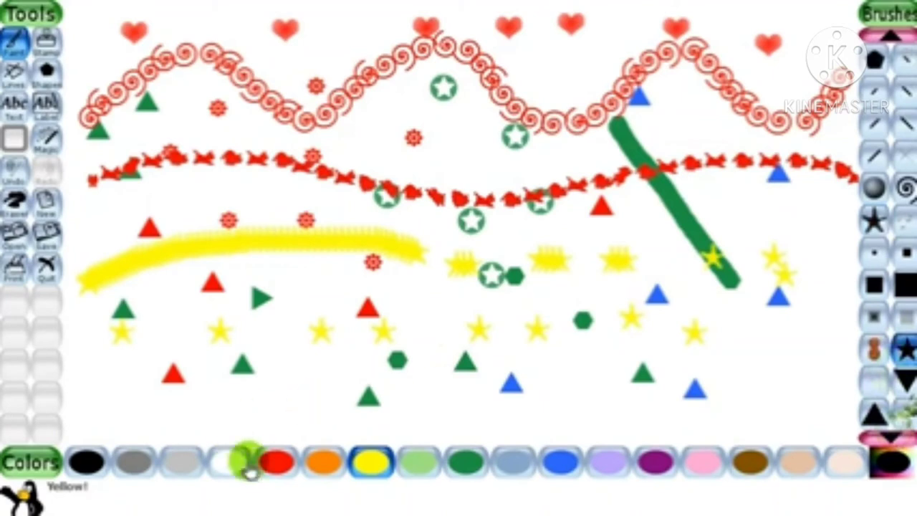
click(277, 460)
click(74, 421)
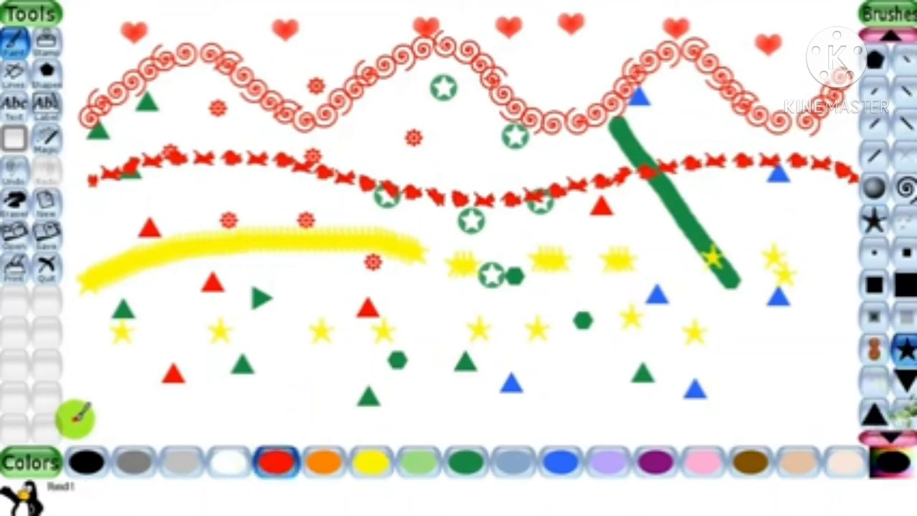
click(322, 461)
click(123, 424)
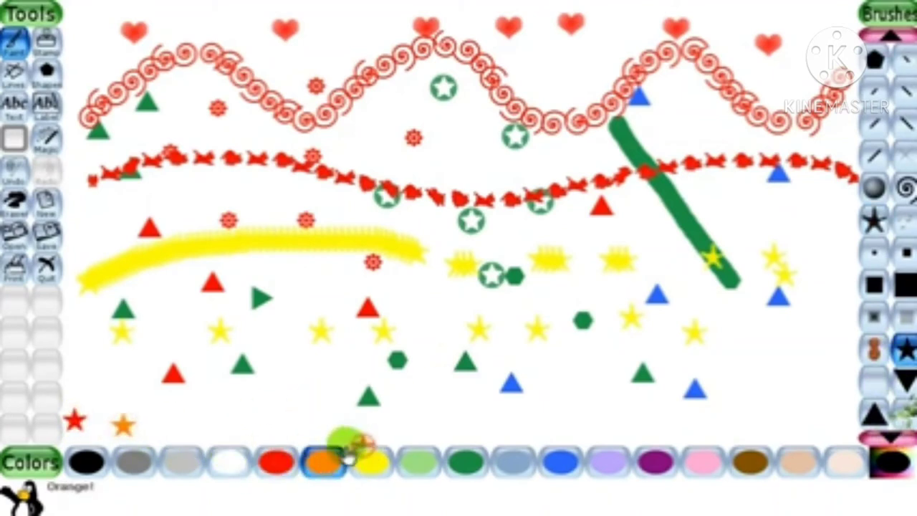
click(369, 461)
click(170, 426)
Step: Continue the bottom row with a light green, a dark green and a blue star
click(415, 462)
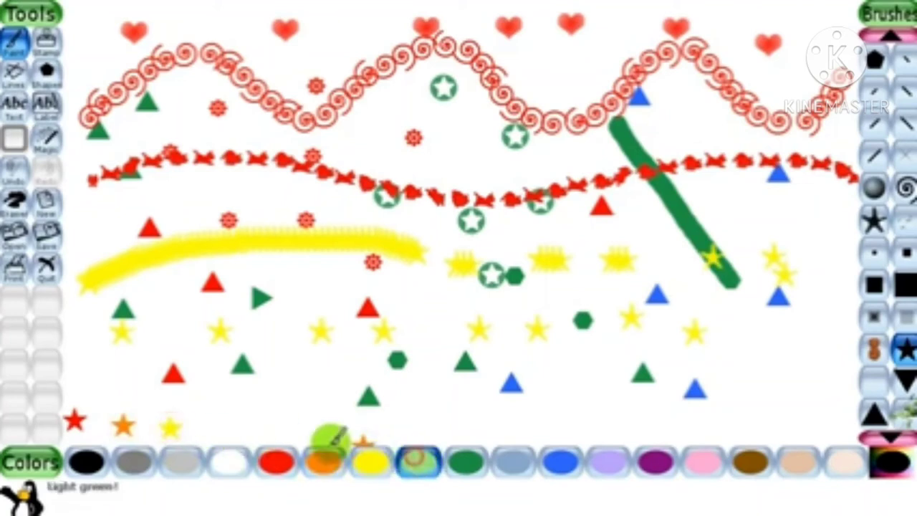
click(198, 426)
click(465, 452)
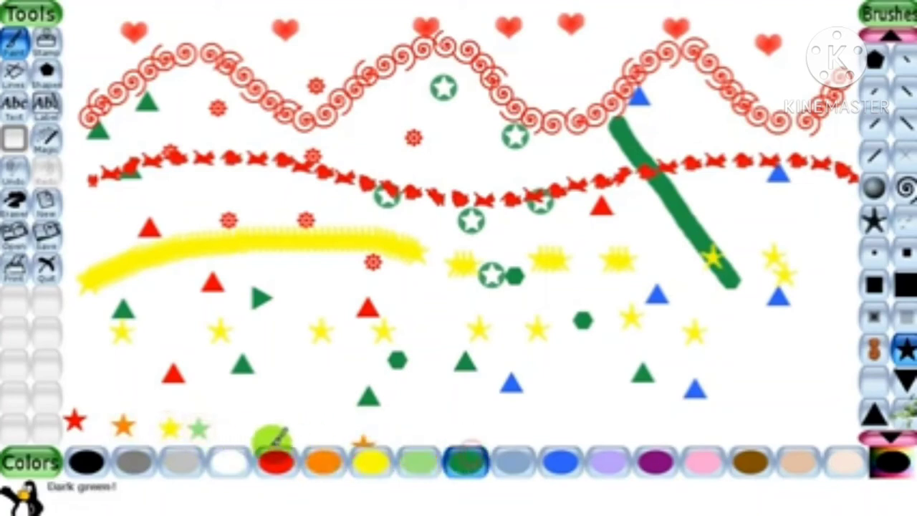
click(255, 434)
click(545, 465)
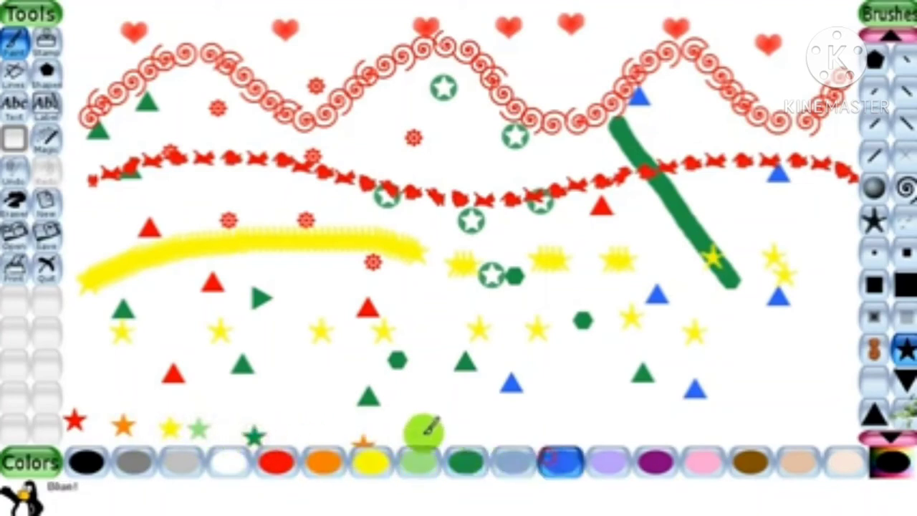
click(302, 428)
Step: Extend the bottom row with a lavender, a purple and a pink star near the middle
click(624, 462)
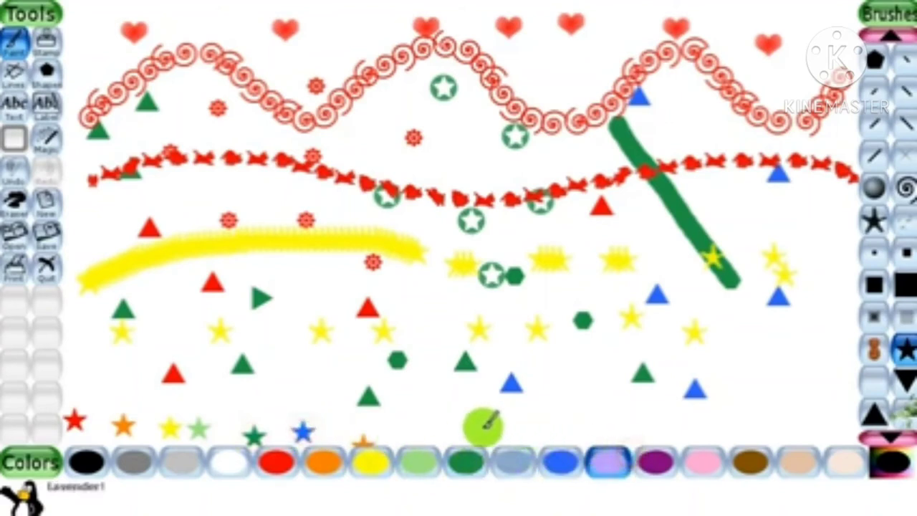
click(442, 428)
click(655, 460)
click(504, 428)
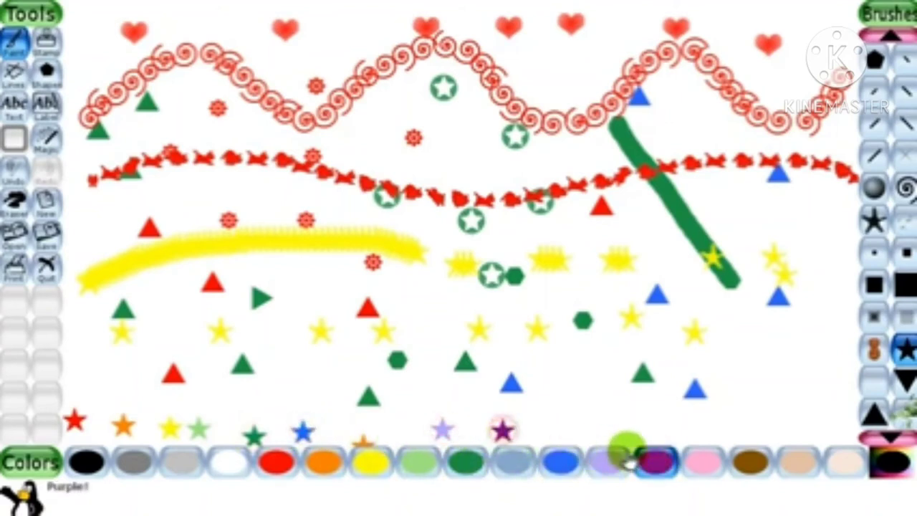
click(702, 458)
click(552, 430)
Step: Finish the bottom row with brown, tan and beige stars, and paint a long beige band beneath the row of yellow starfish
click(750, 461)
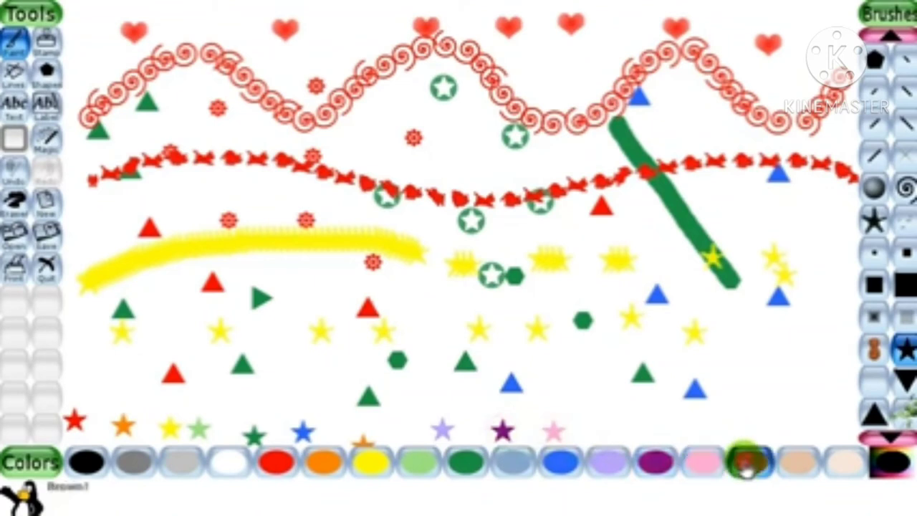
click(608, 429)
click(799, 461)
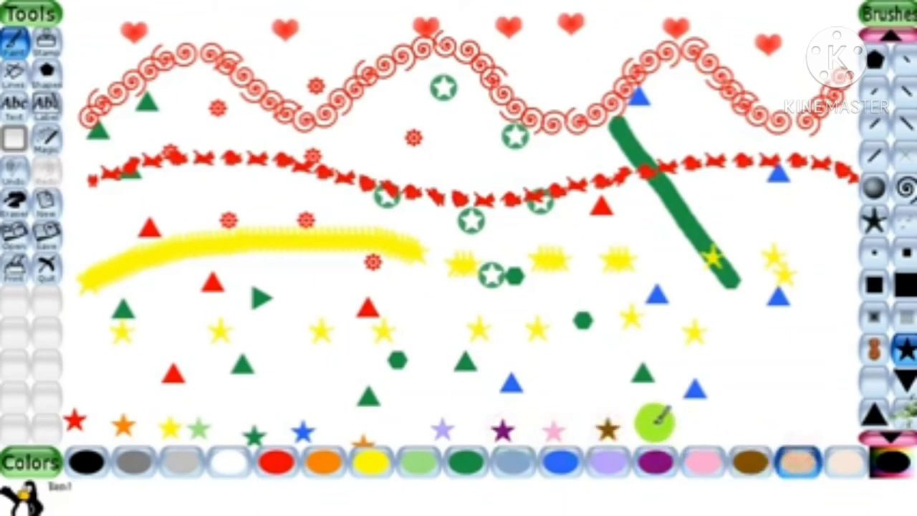
click(655, 421)
click(845, 461)
click(774, 419)
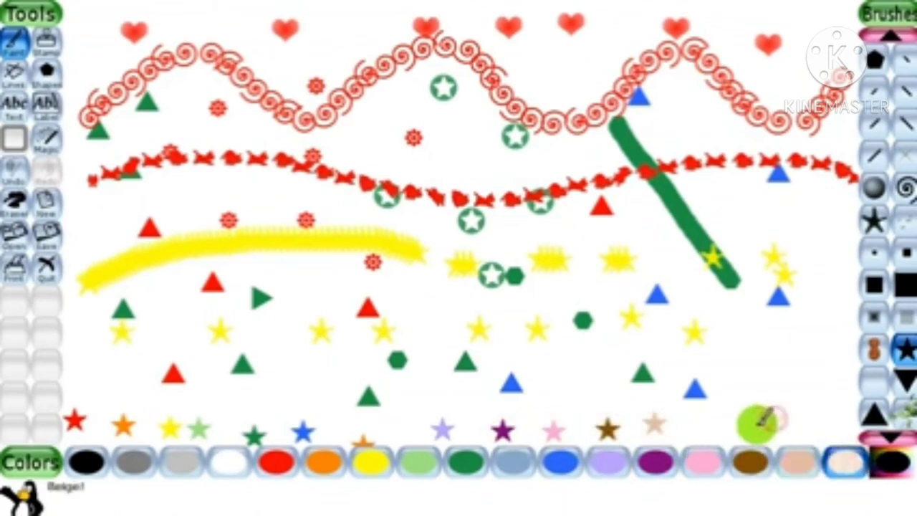
mouse_move(123, 331)
mouse_down()
mouse_move(485, 347)
mouse_move(720, 347)
mouse_move(784, 321)
mouse_up()
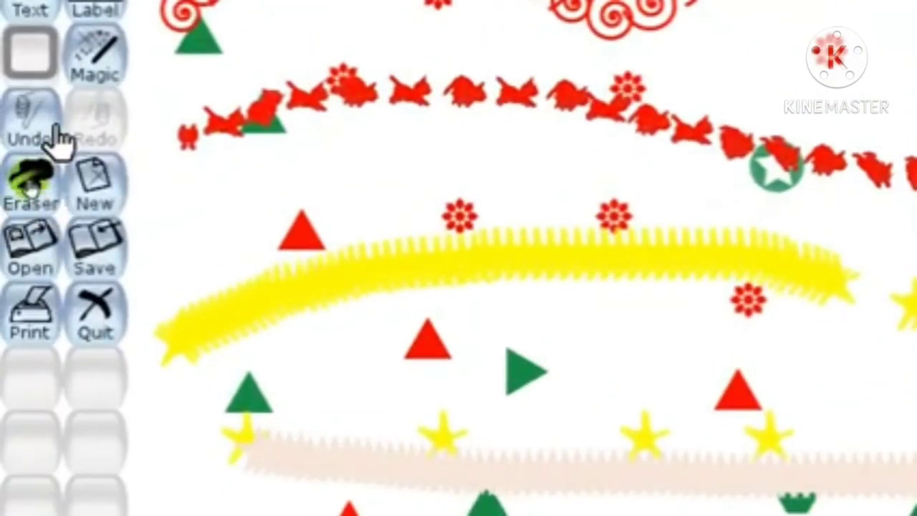
Step: Erase painted marks with the largest square eraser, starting from the upper-left part of the canvas
click(32, 185)
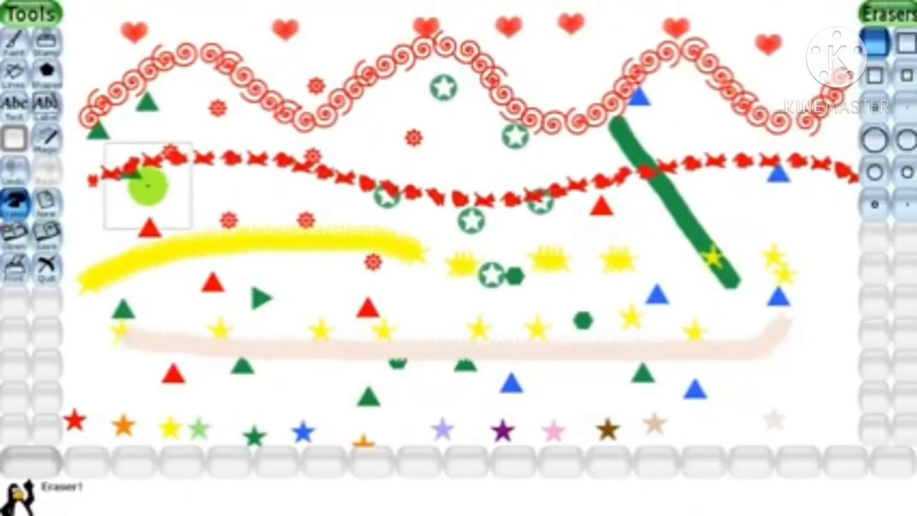
mouse_move(95, 55)
mouse_down()
mouse_move(315, 33)
mouse_move(817, 29)
mouse_move(835, 56)
mouse_move(842, 104)
mouse_move(174, 115)
mouse_move(125, 122)
mouse_move(95, 165)
mouse_move(184, 180)
mouse_move(827, 180)
mouse_move(833, 245)
mouse_move(717, 271)
mouse_move(503, 271)
mouse_move(80, 245)
mouse_move(689, 254)
mouse_move(763, 298)
mouse_move(759, 329)
mouse_move(101, 288)
mouse_move(61, 365)
mouse_move(79, 409)
mouse_move(469, 426)
mouse_move(888, 427)
mouse_move(734, 376)
mouse_move(127, 361)
mouse_up()
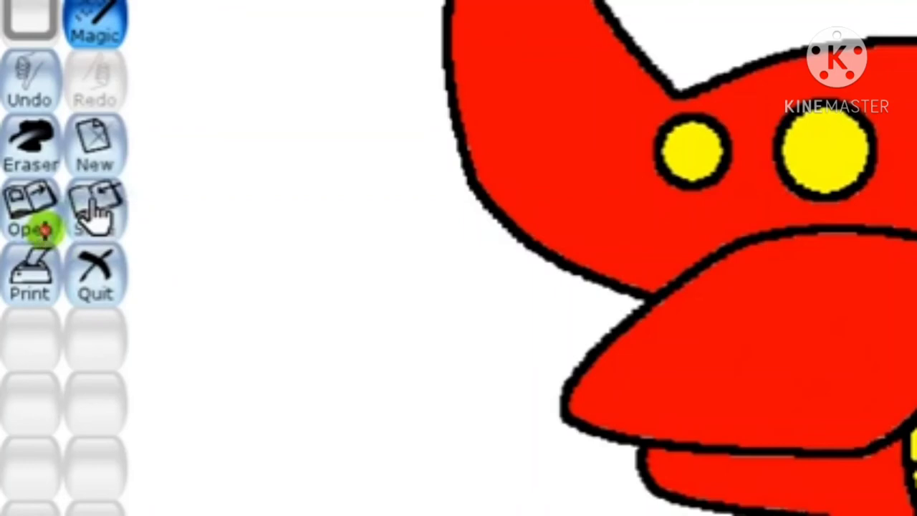
Step: Save the colored airplane picture and start quitting the program
click(95, 213)
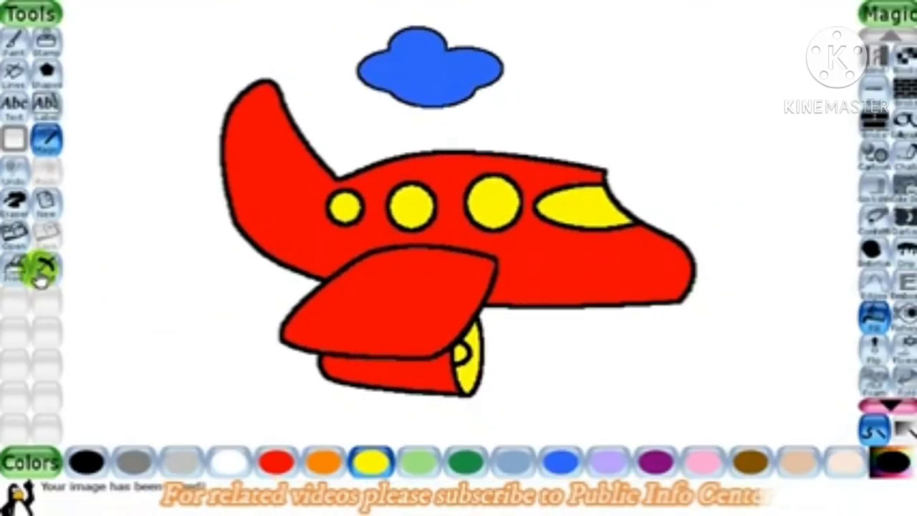
click(41, 277)
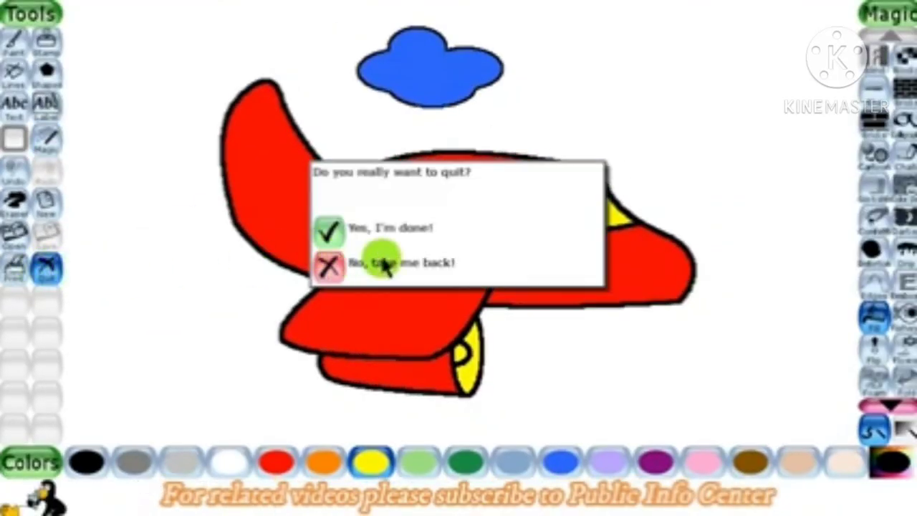